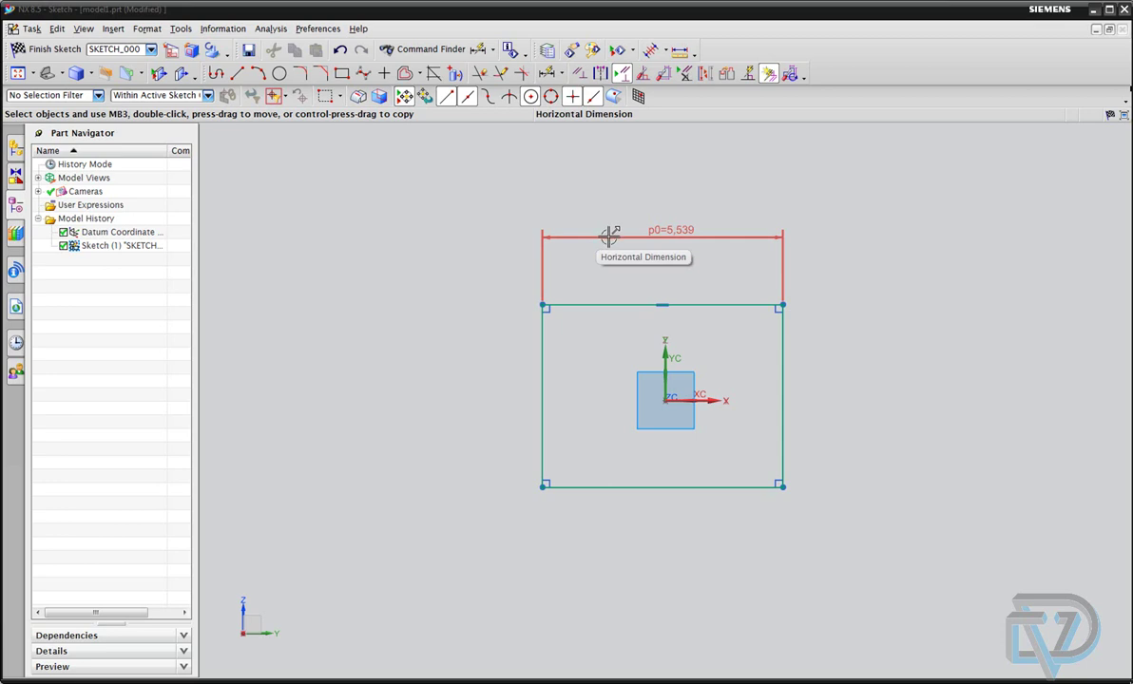
Step: Slide width dimension p0 from 5.539 to 6.188 and move its label slightly lower
double_click(655, 234)
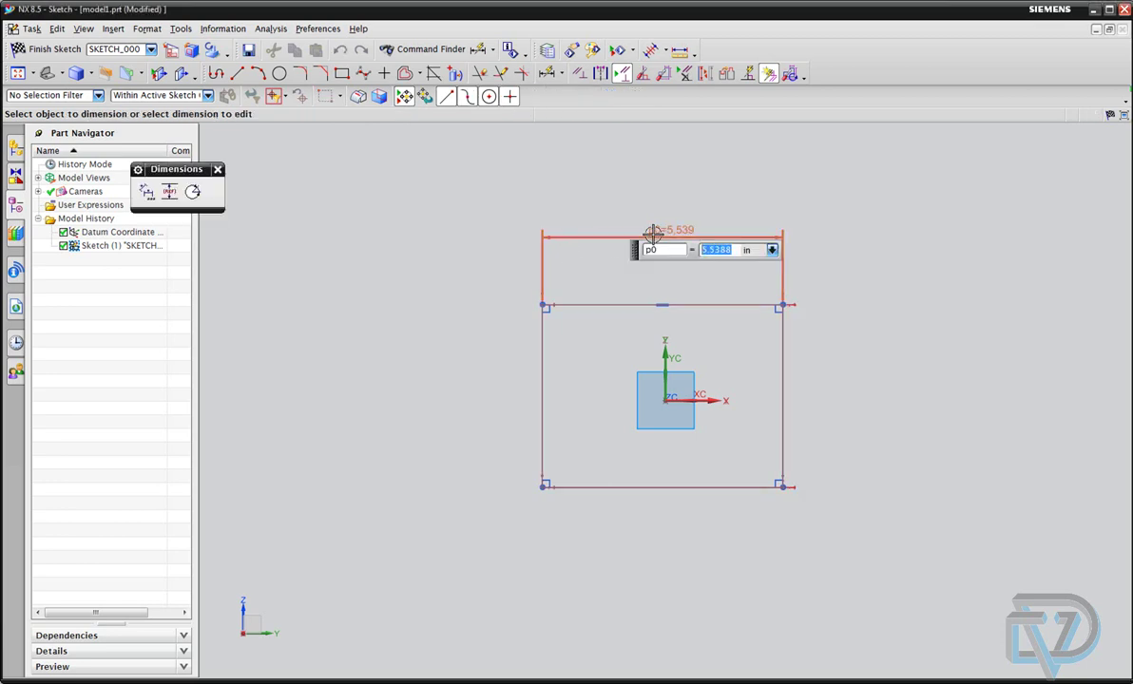
left_click(146, 194)
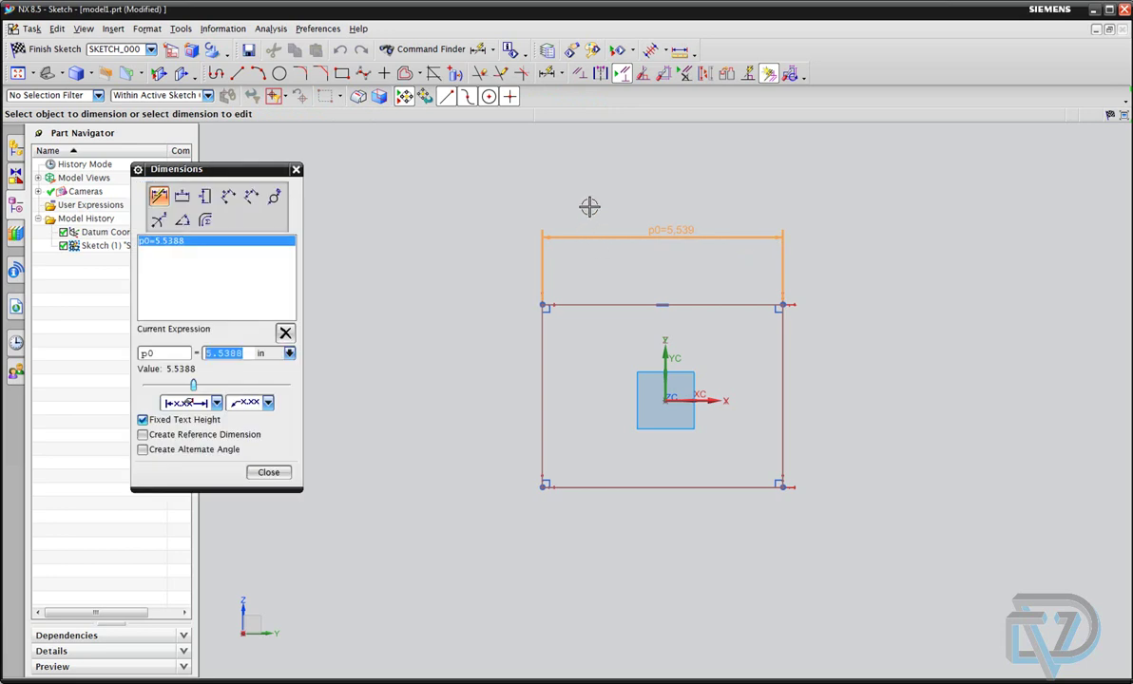
mouse_move(193, 385)
left_mouse_down()
mouse_move(236, 388)
mouse_move(152, 386)
mouse_move(205, 386)
left_mouse_up()
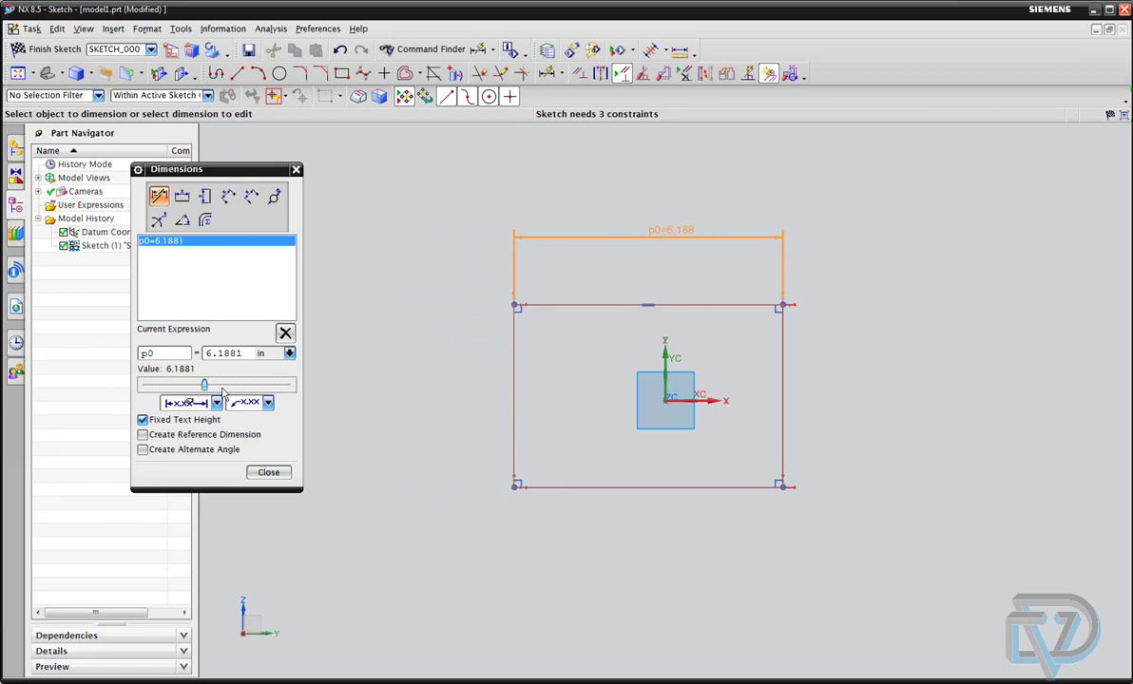
left_click(269, 473)
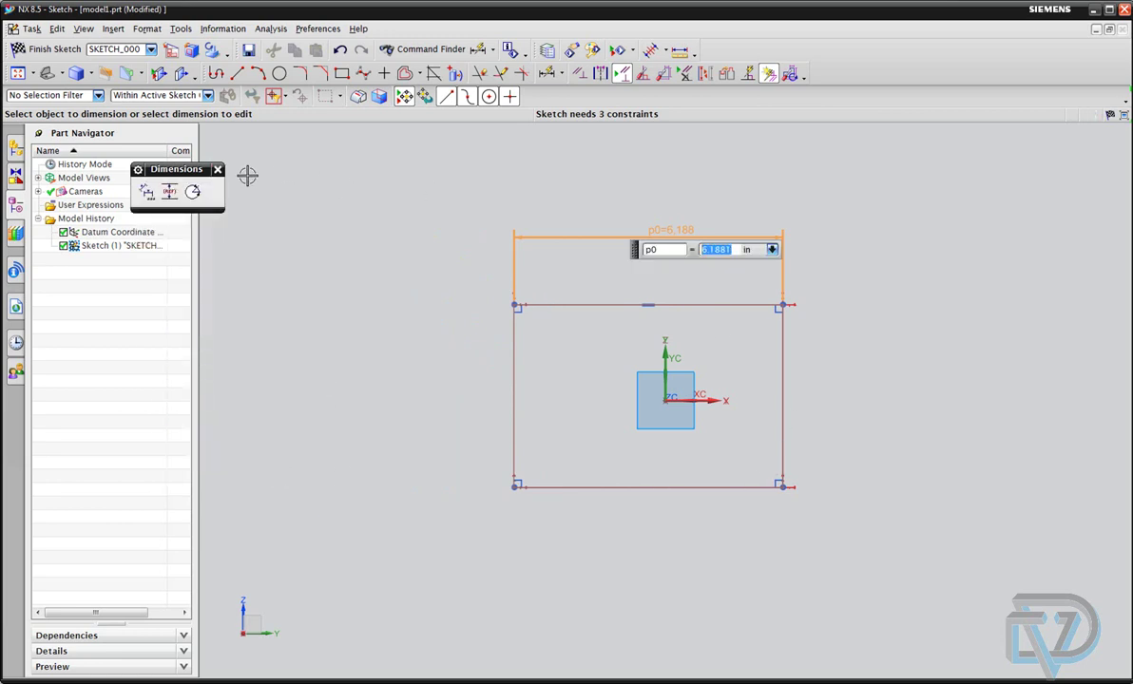
left_click(217, 170)
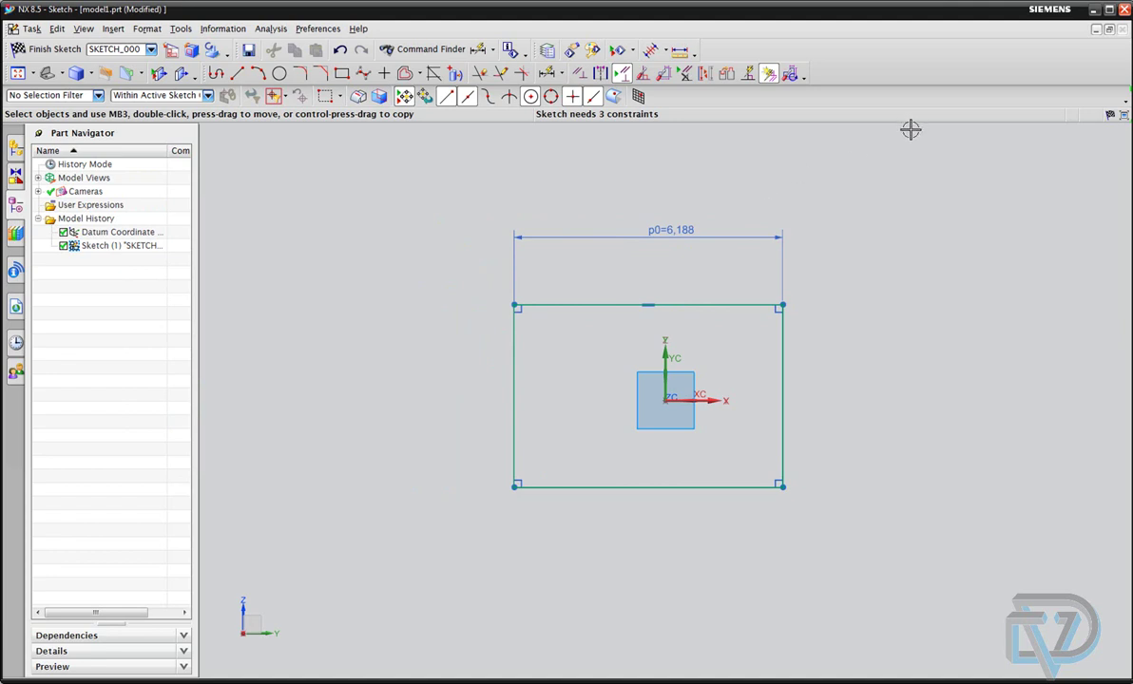
left_click_drag(683, 233, 641, 254)
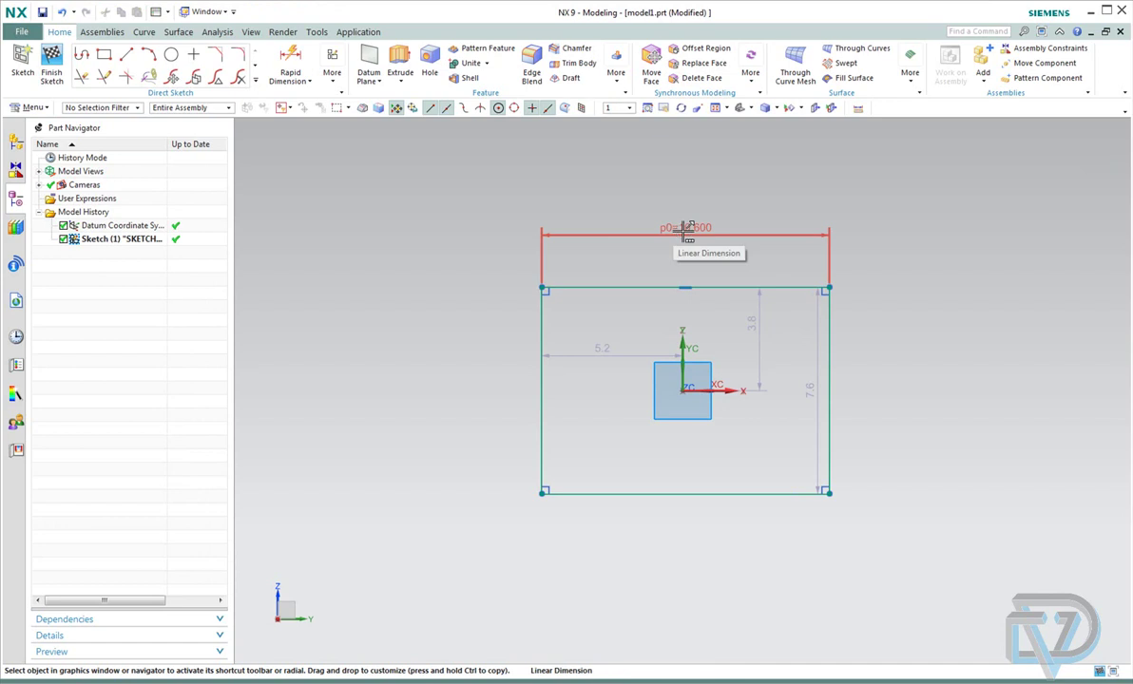
left_click(683, 230)
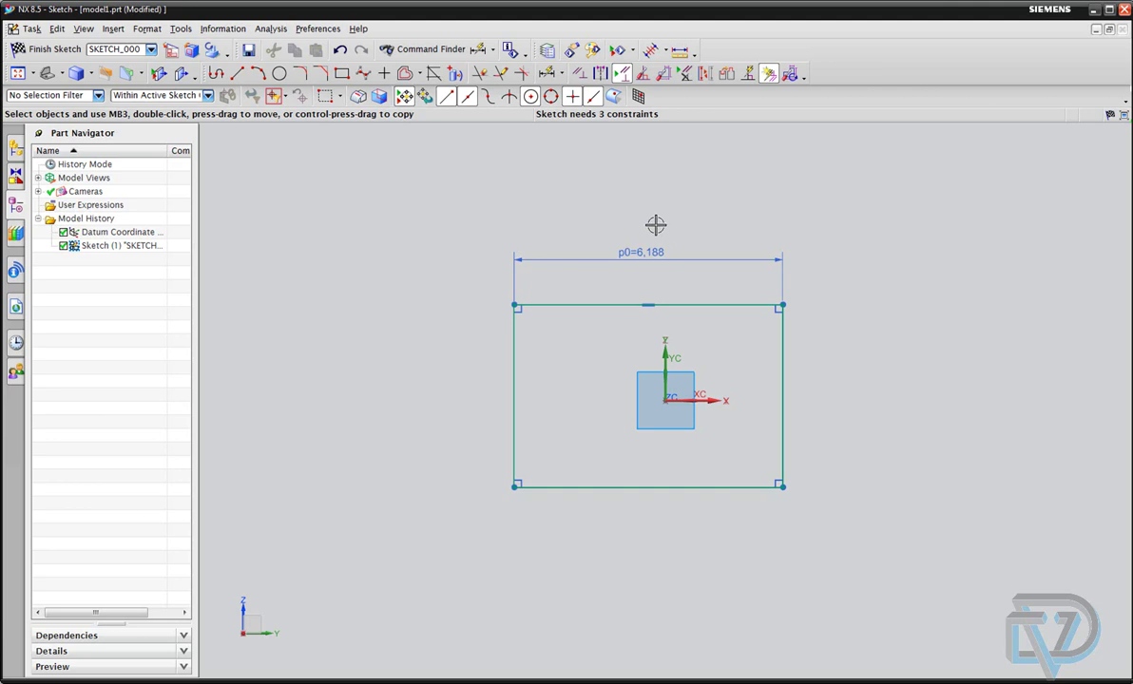
double_click(655, 254)
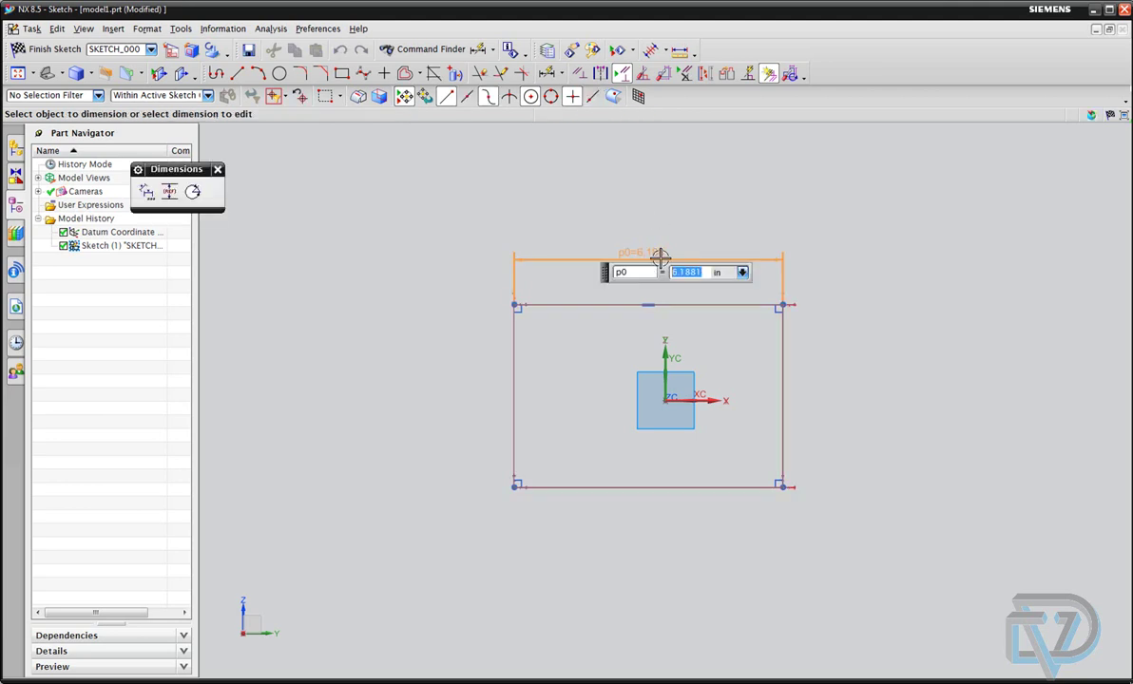
left_click(145, 193)
mouse_move(194, 383)
left_mouse_down()
mouse_move(223, 384)
mouse_move(207, 385)
left_mouse_up()
left_click(268, 472)
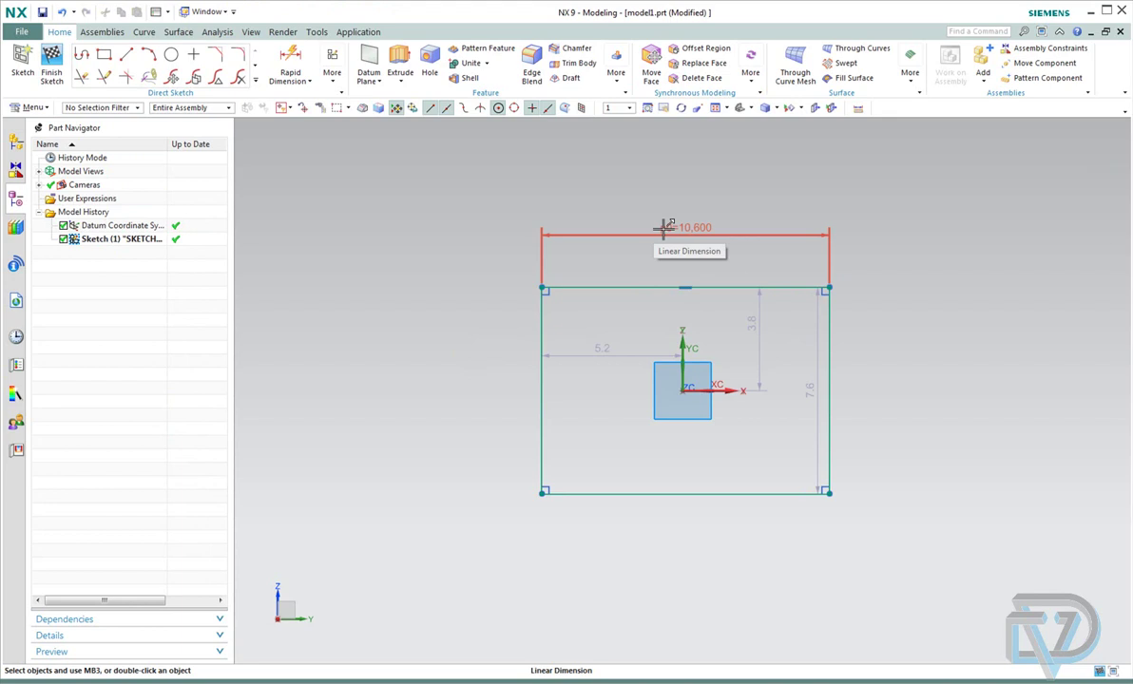
double_click(664, 227)
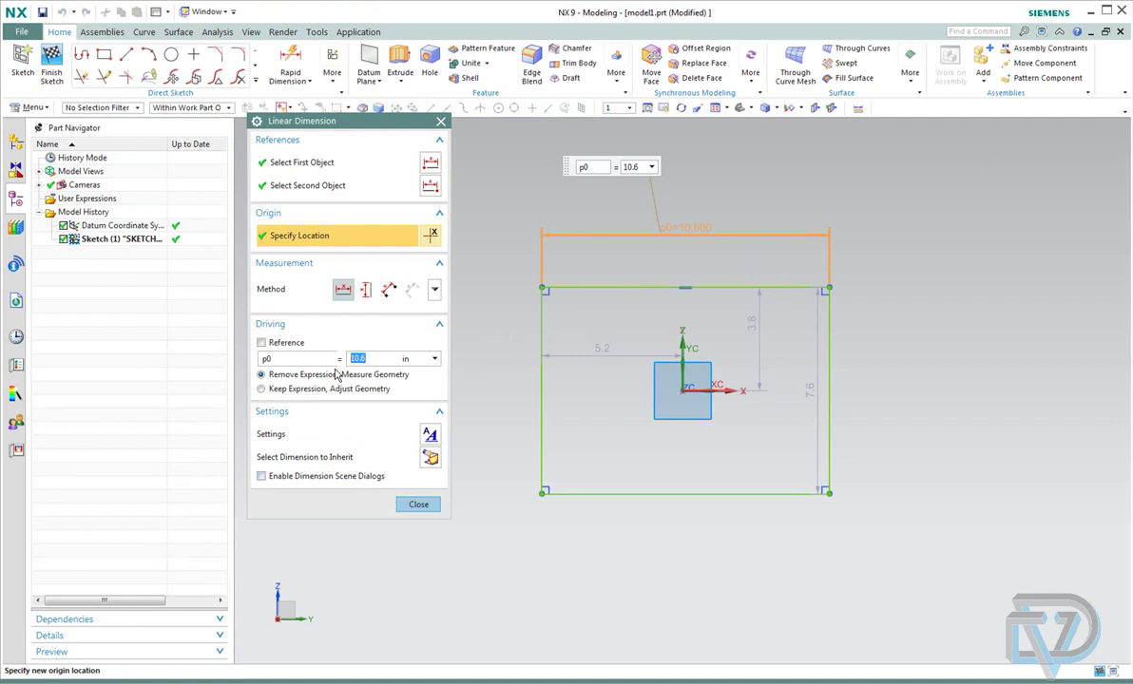
left_click_drag(317, 116, 387, 160)
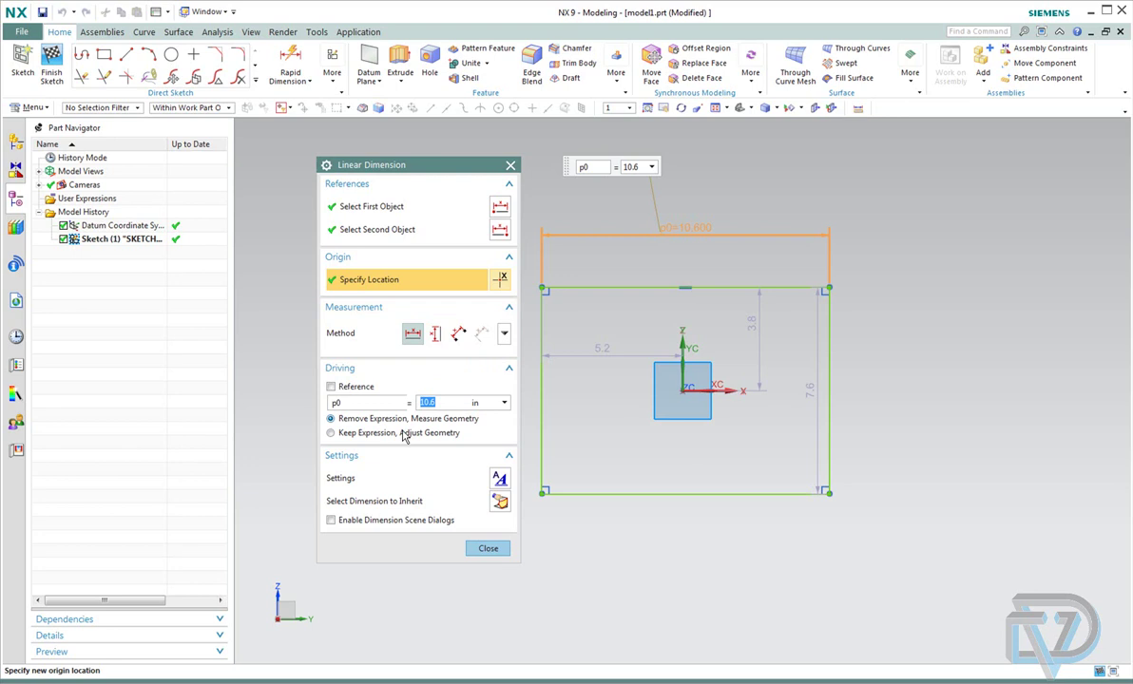
left_click(487, 549)
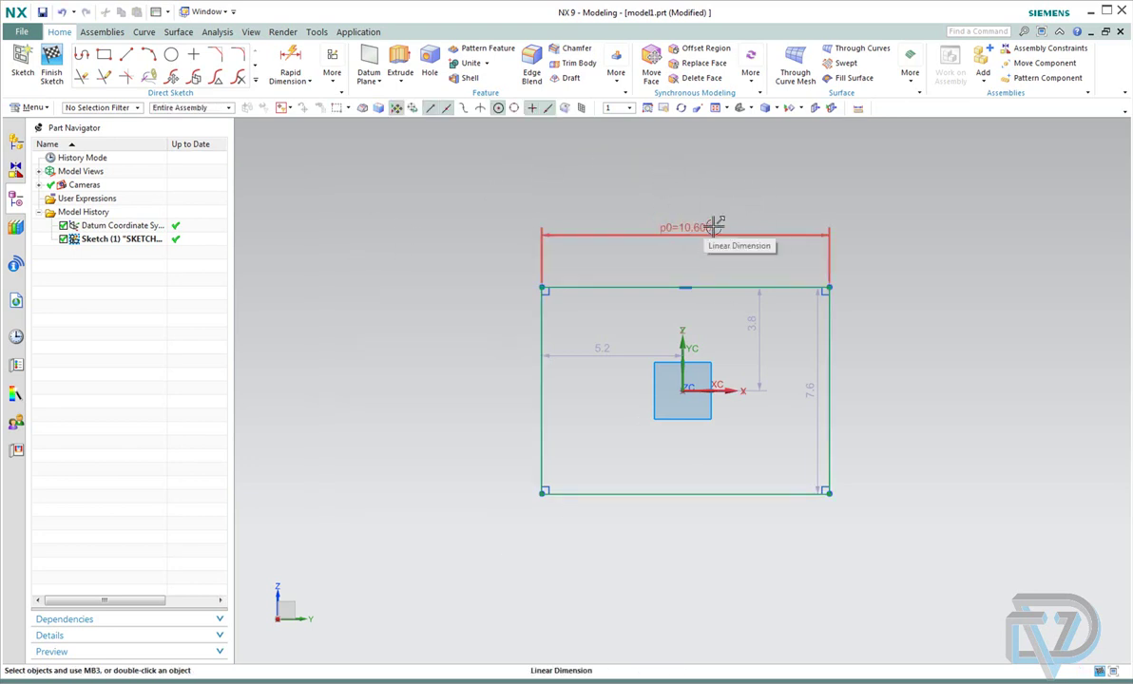
Step: Browse the Menu > Edit entries, then call up Customize from a toolbar's right-click menu
left_click(34, 111)
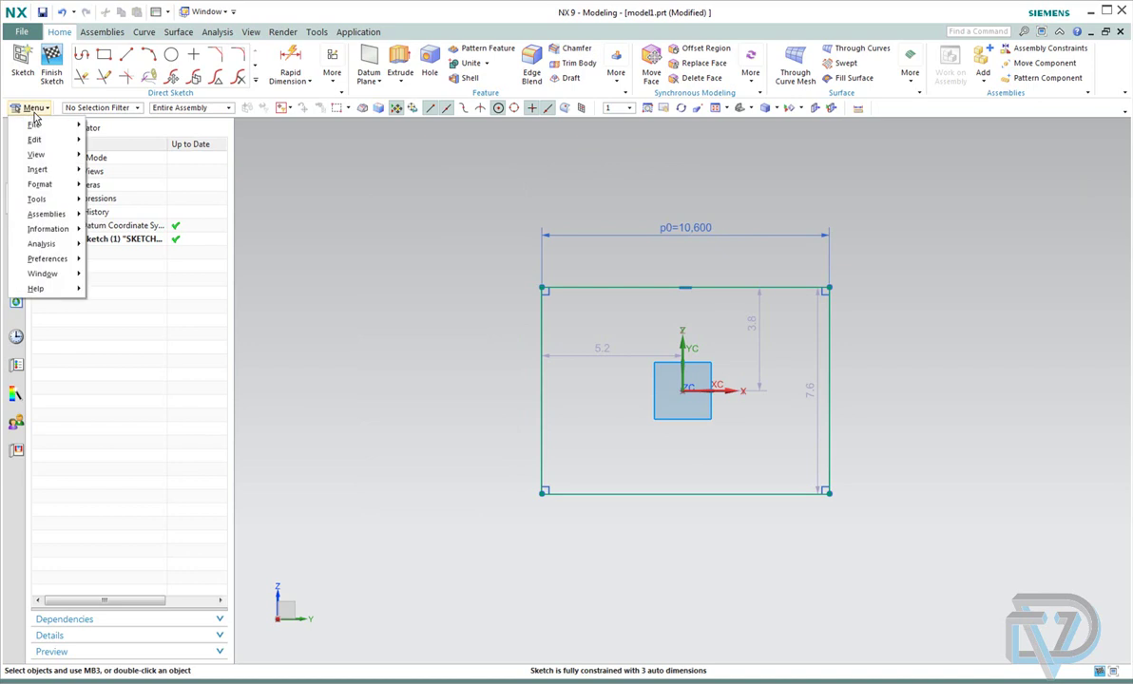
mouse_move(34, 141)
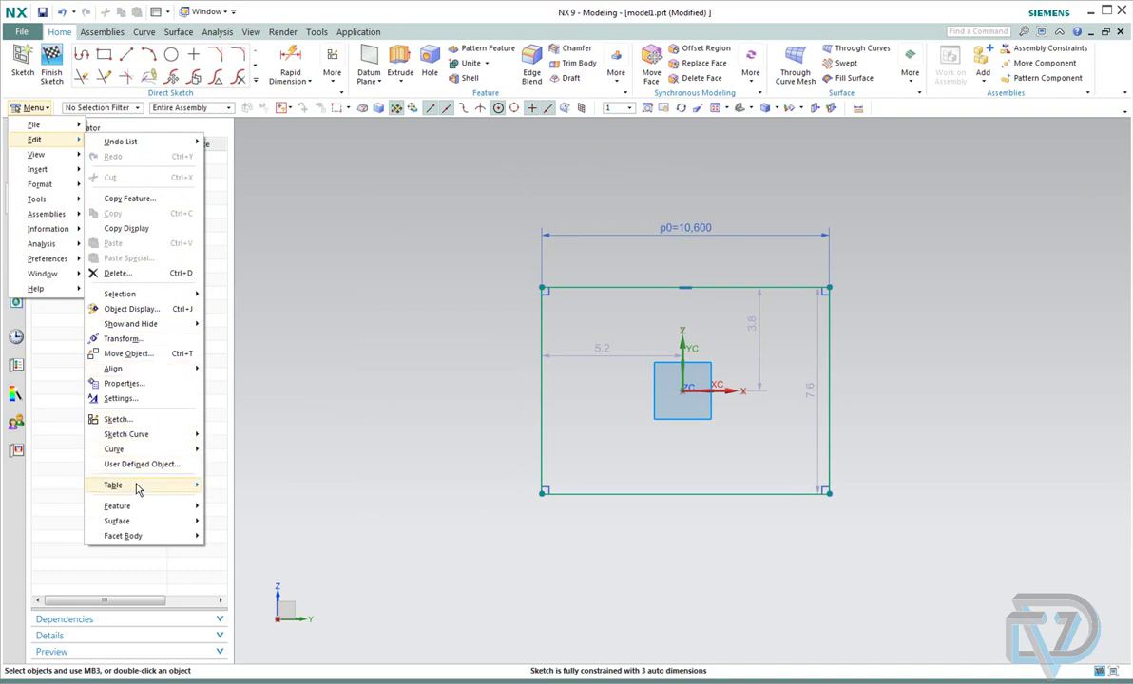
mouse_move(133, 485)
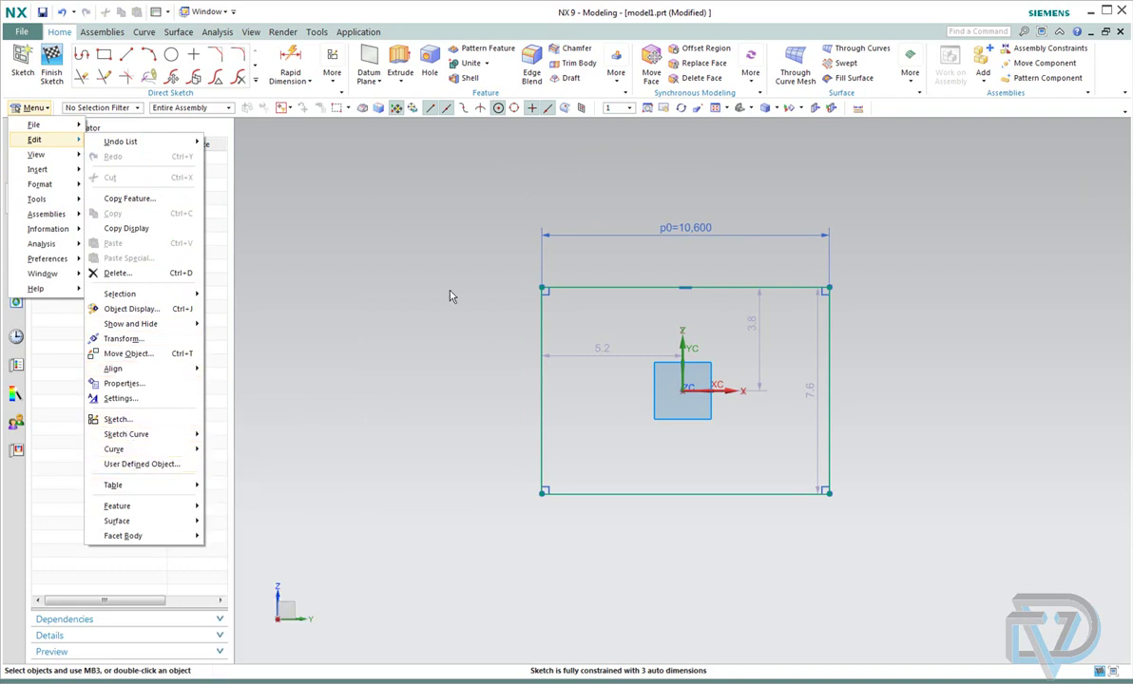
right_click(979, 119)
Step: Open Customize and expand the Menu > Edit command category on the Commands page
left_click(1008, 462)
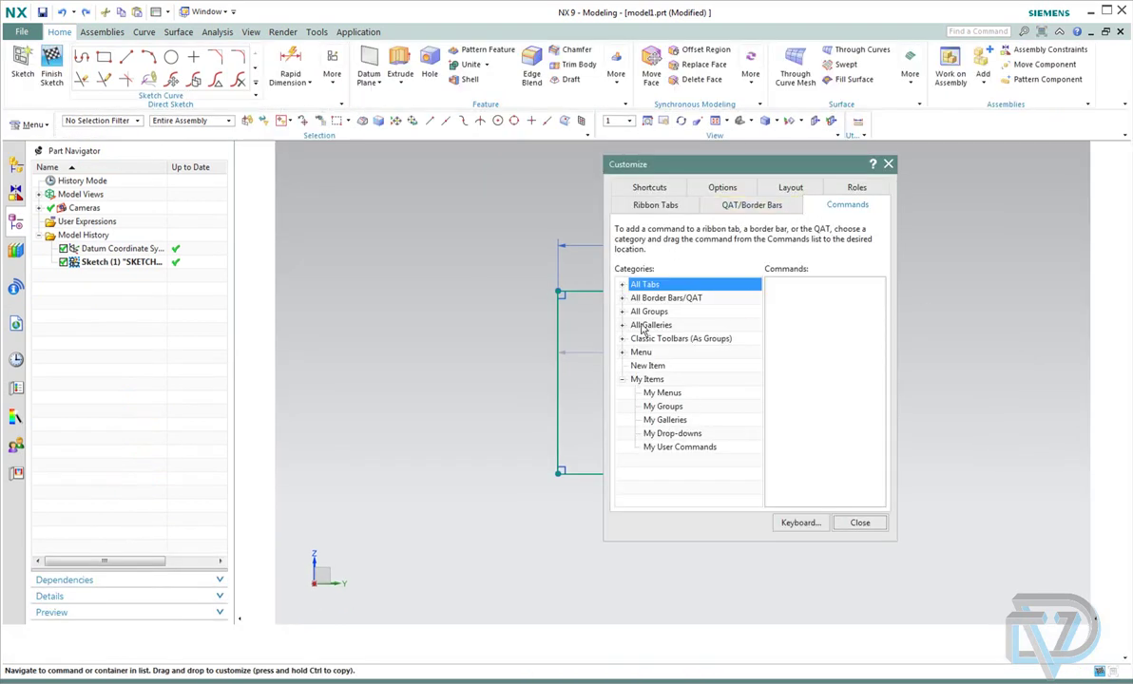
left_click(733, 203)
left_click(837, 207)
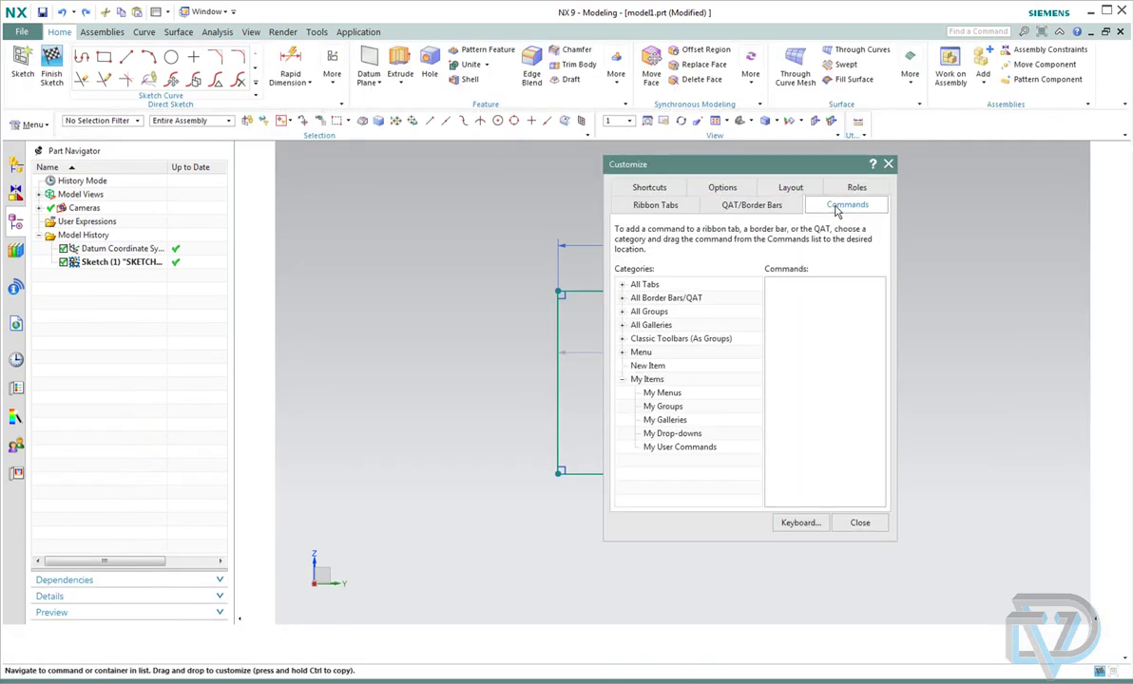
left_click(622, 353)
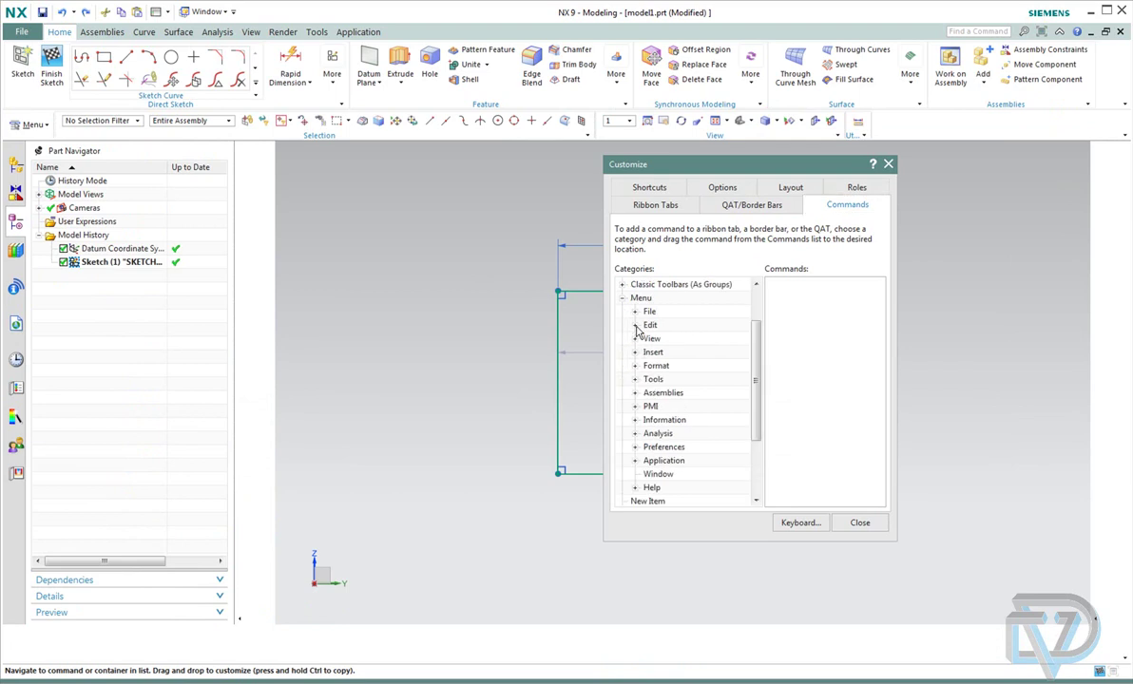
left_click(634, 325)
left_click(651, 285)
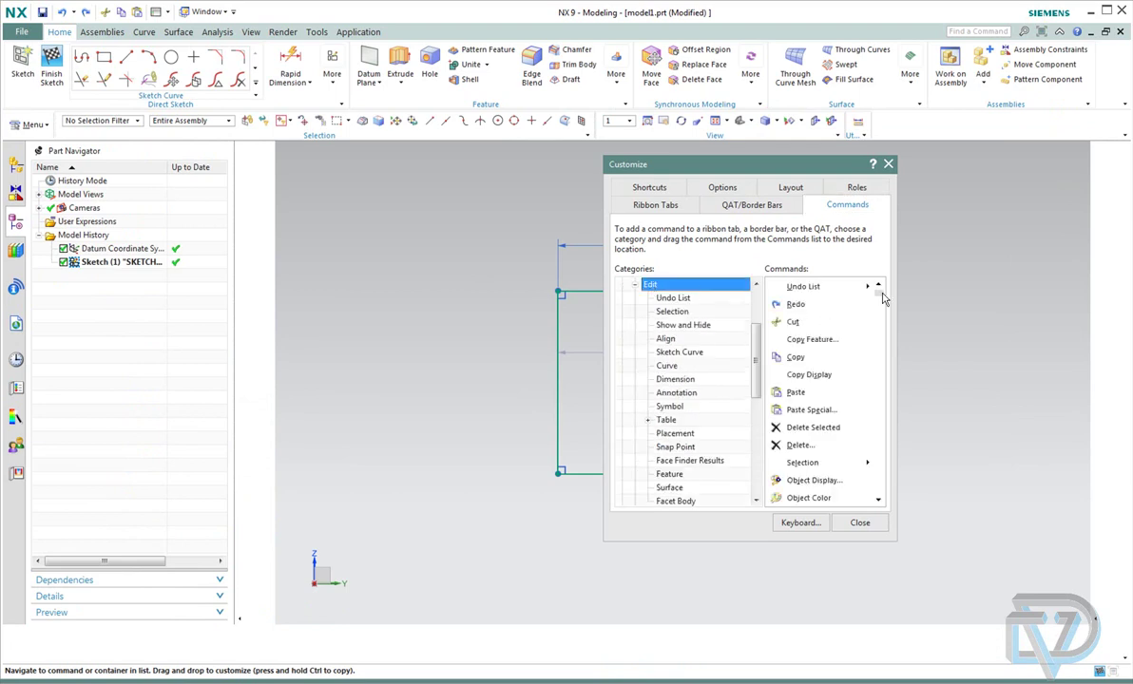
Step: Locate the Sketch Parameters command in the Edit list, then close Customize
left_click_drag(882, 299, 884, 397)
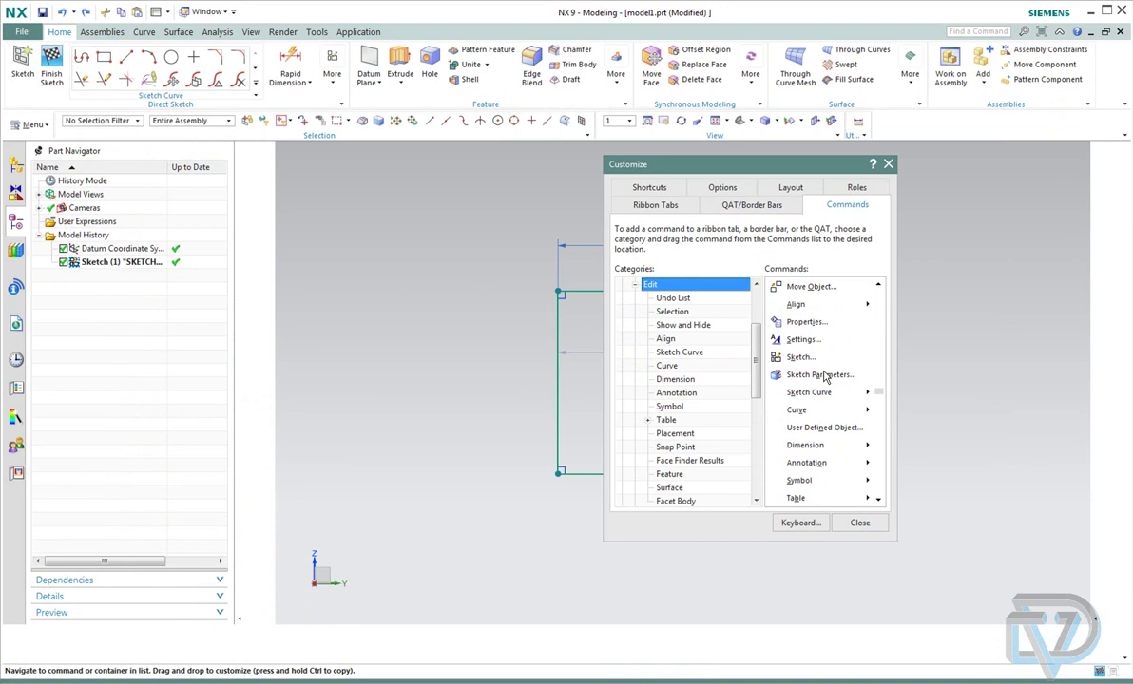
mouse_move(824, 377)
left_mouse_down()
mouse_move(715, 462)
mouse_move(673, 460)
mouse_move(662, 397)
mouse_move(825, 374)
left_mouse_up()
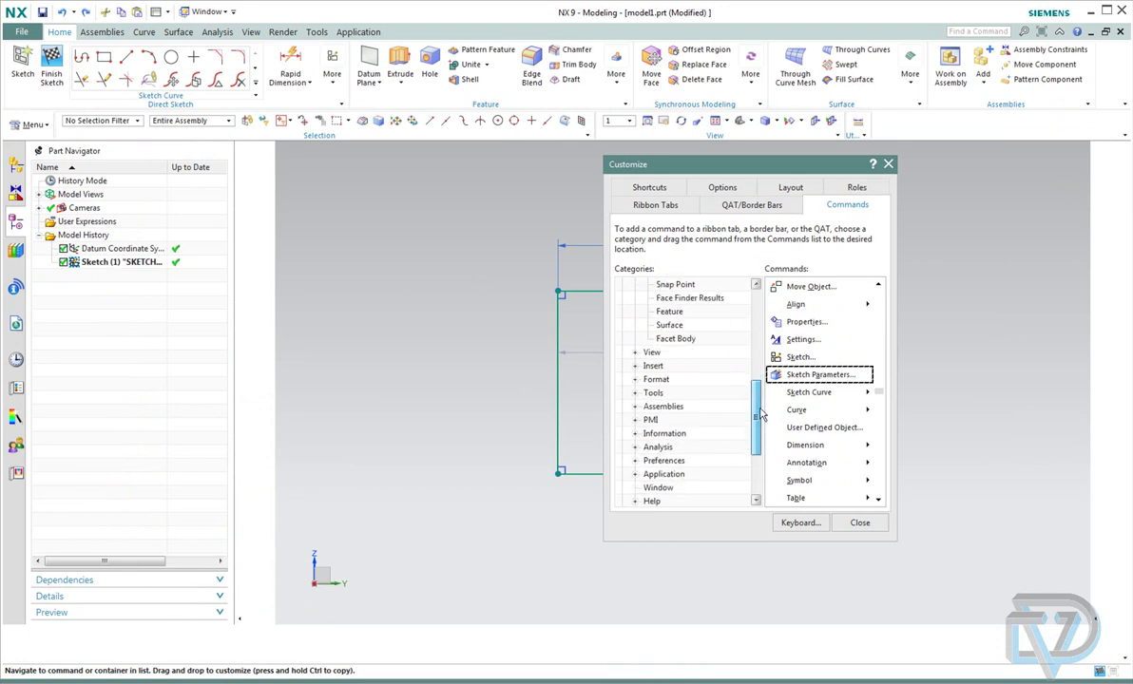
scroll(693, 354, "down", 4)
scroll(693, 353, "up", 4)
scroll(775, 366, "up", 2)
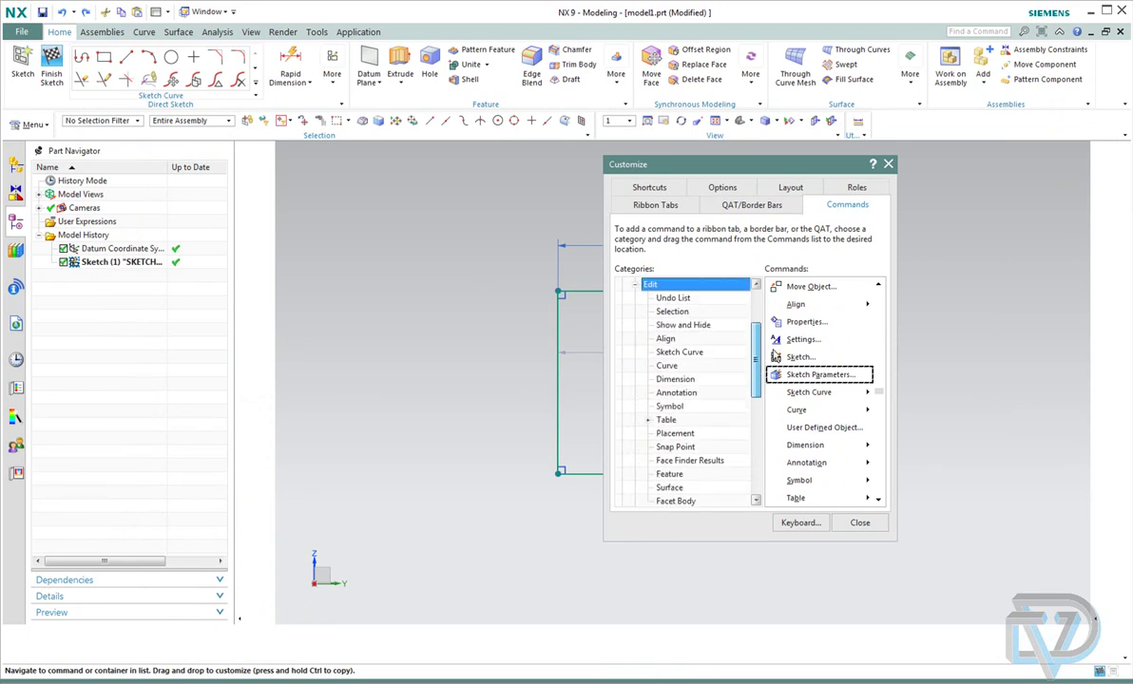
left_click(860, 523)
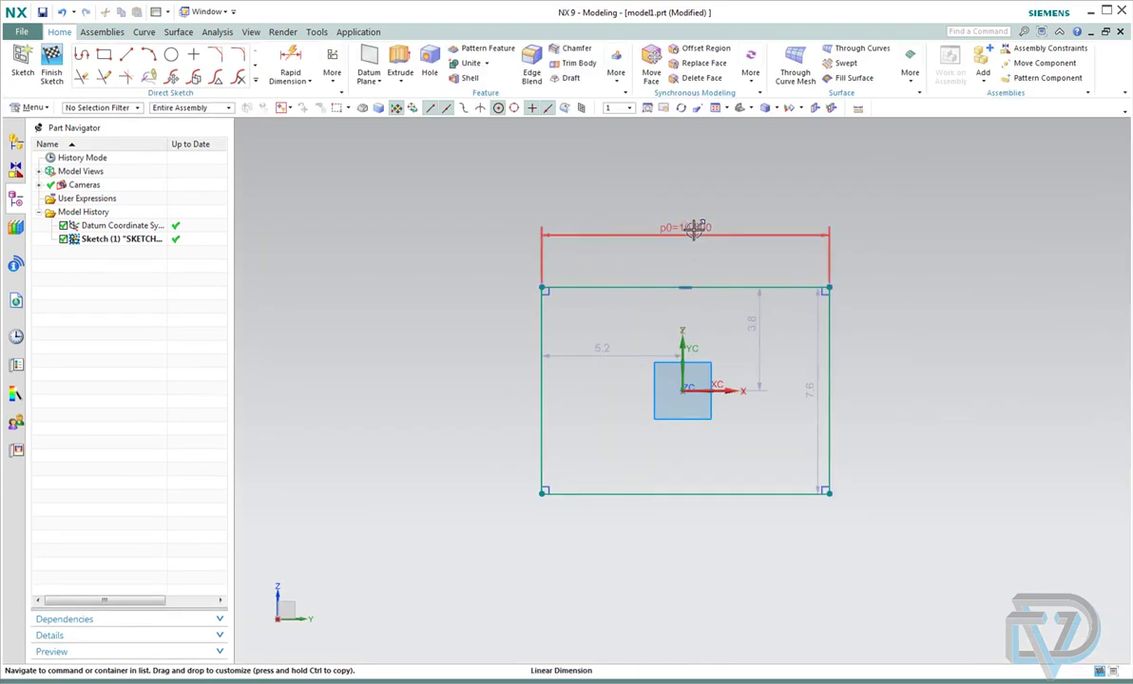
Step: Select width dimension p0 and open customization for its shortcut toolbar
left_click(693, 230)
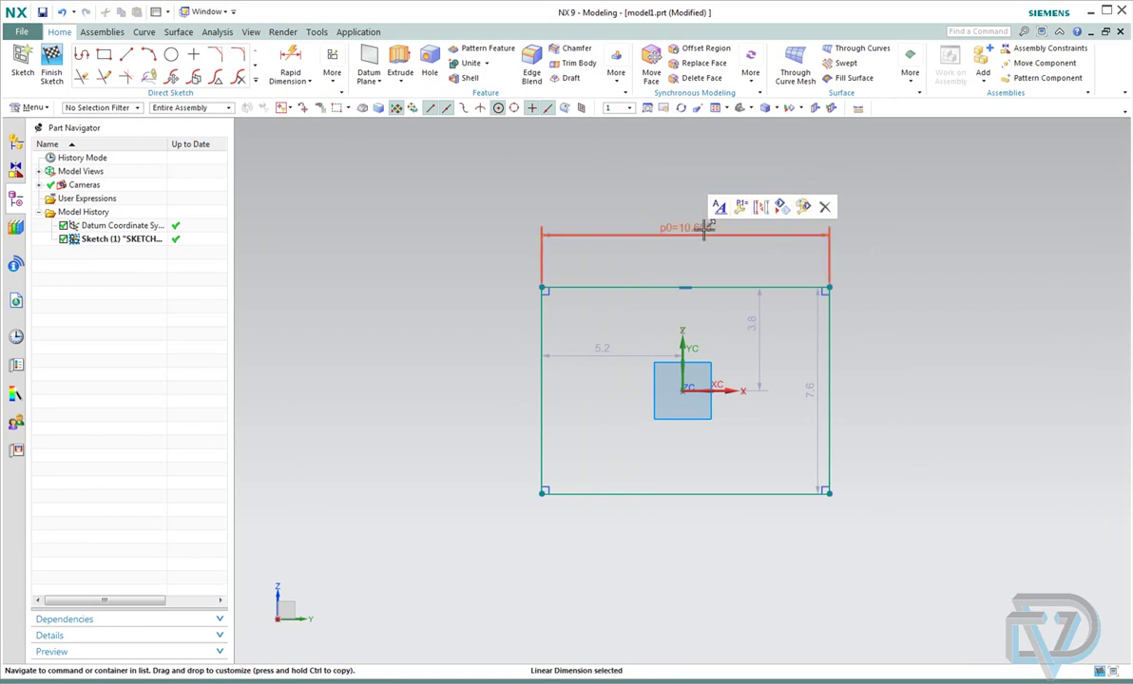
left_click(835, 268)
left_click(685, 234)
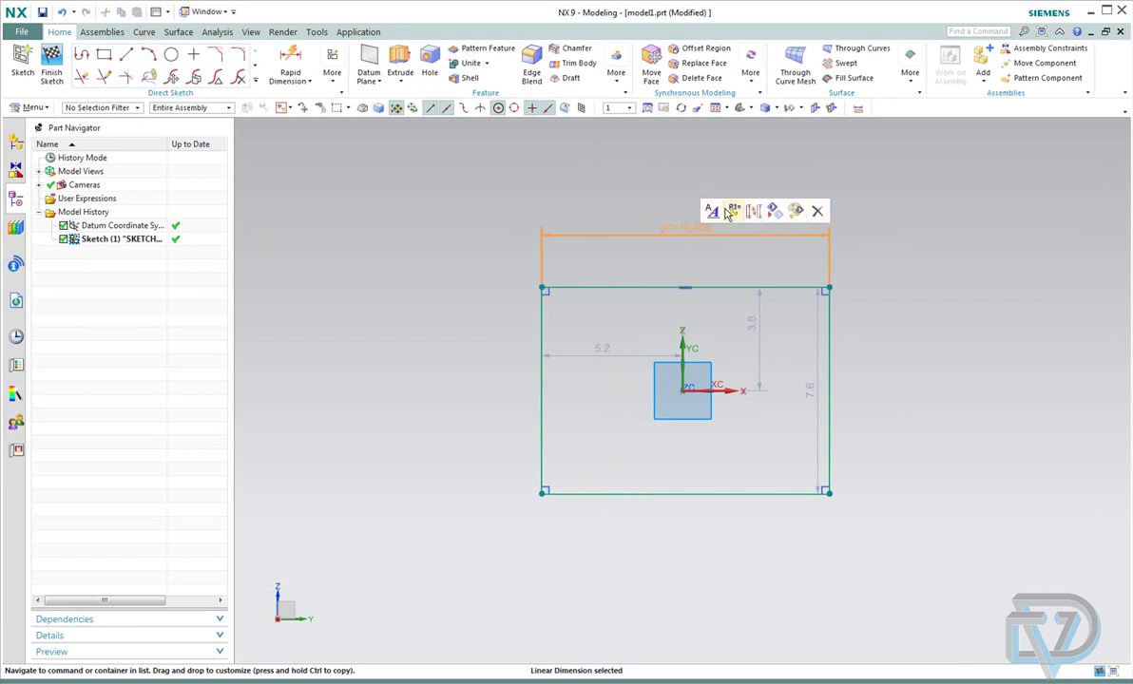
right_click(728, 212)
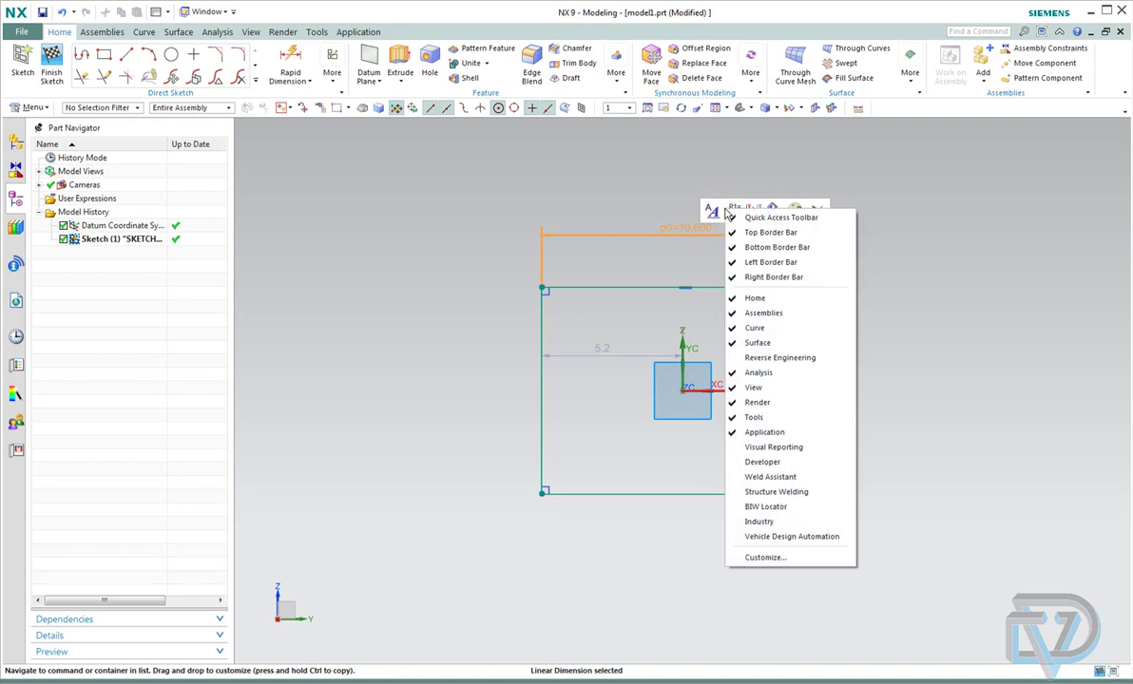
left_click(766, 558)
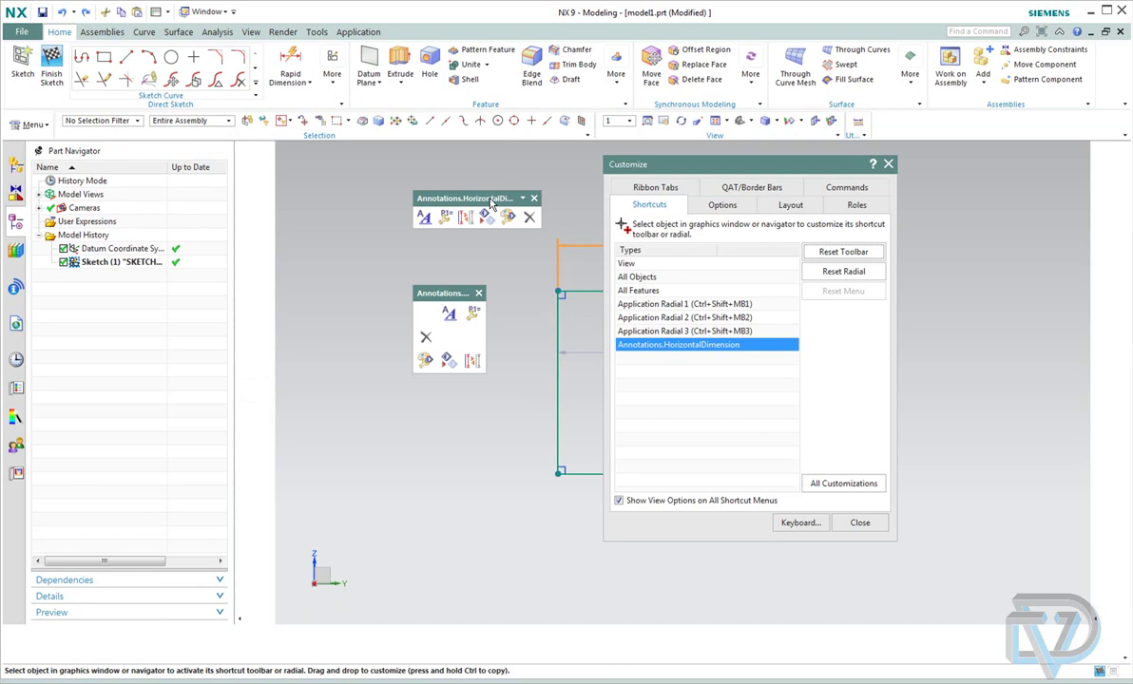
Step: Reposition the Customize dialog and the HorizontalDimension shortcut toolbar, and check the Layout page
left_click_drag(673, 164, 774, 172)
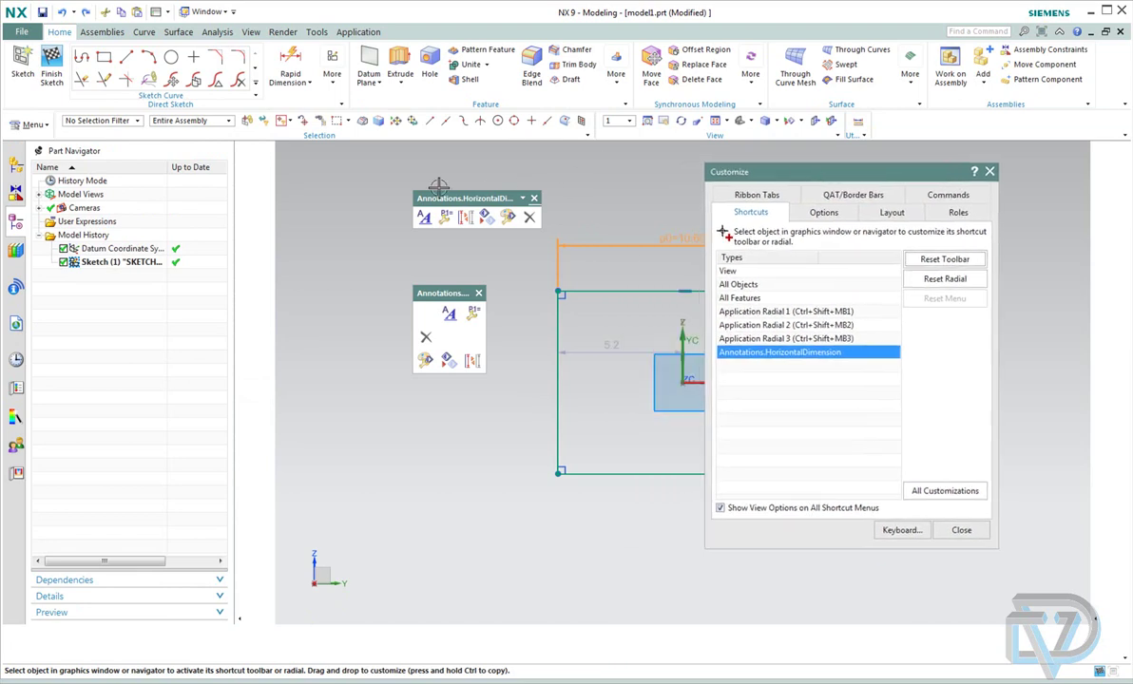
mouse_move(443, 202)
left_mouse_down()
mouse_move(454, 183)
mouse_move(423, 188)
mouse_move(509, 200)
left_mouse_up()
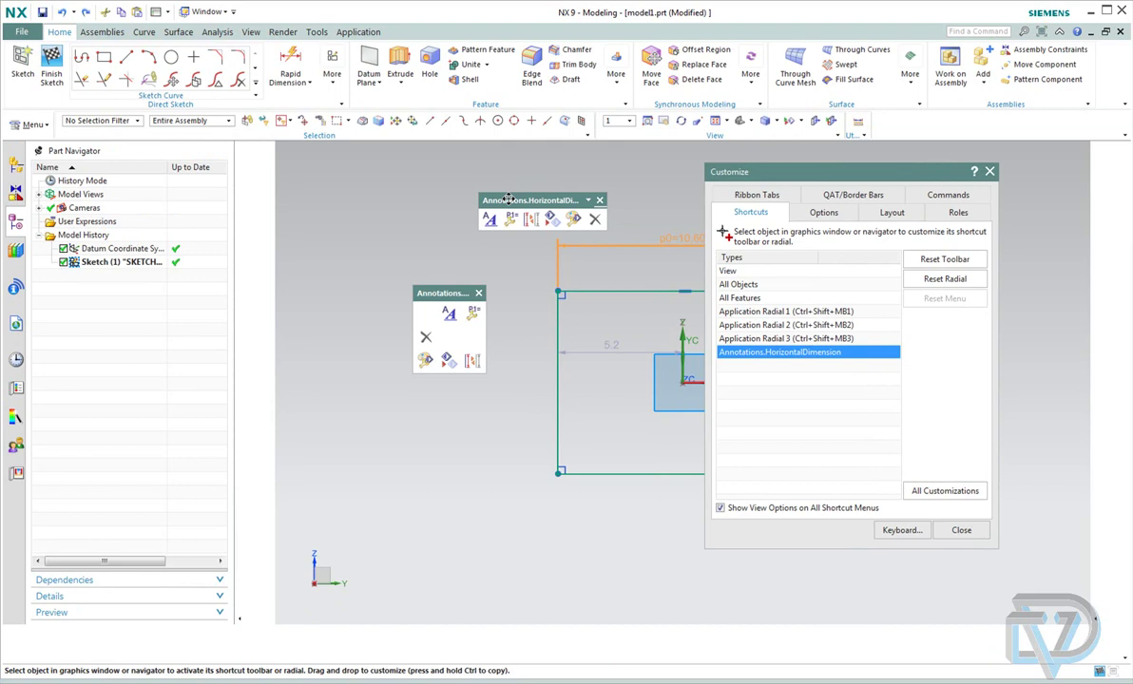
left_click(894, 213)
left_click(775, 213)
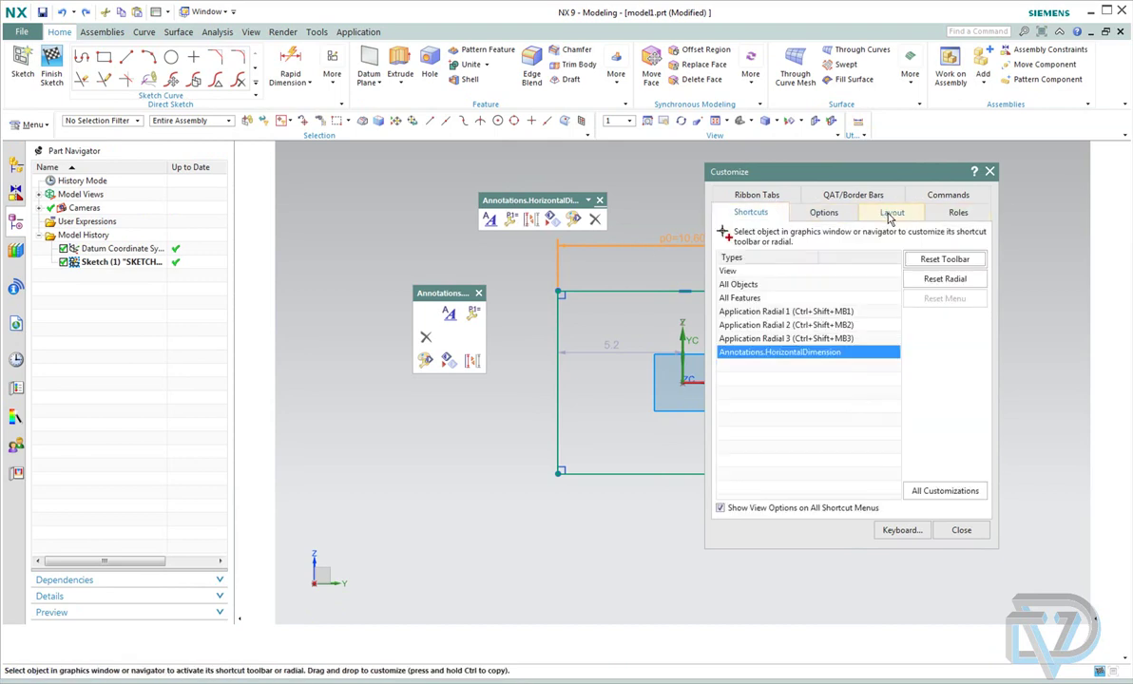
Step: Drag Sketch Parameters from Menu > Edit onto the HorizontalDimension shortcut toolbar, widen it, and close
left_click(968, 197)
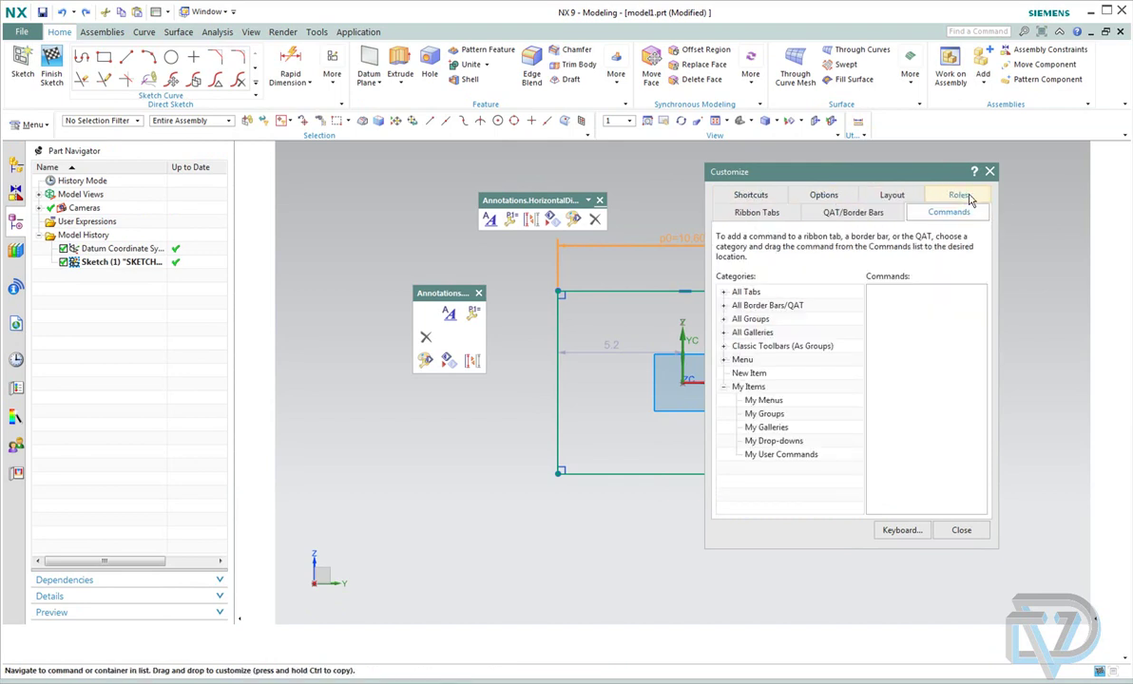
left_click(724, 361)
left_click(751, 332)
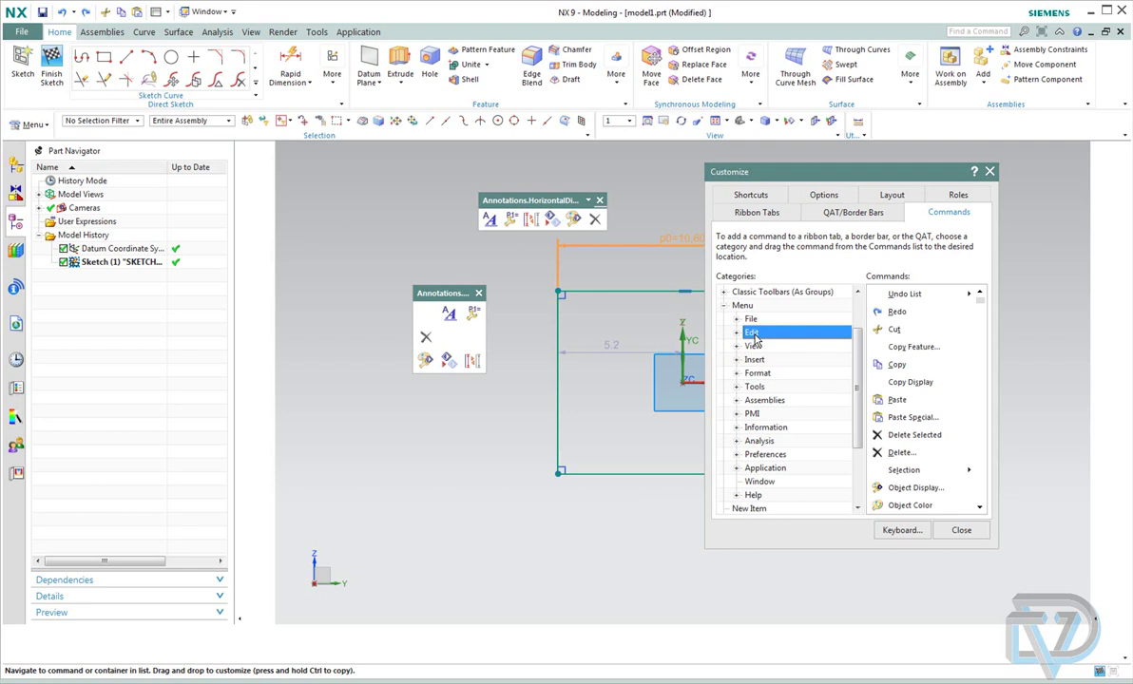
left_click_drag(980, 302, 980, 388)
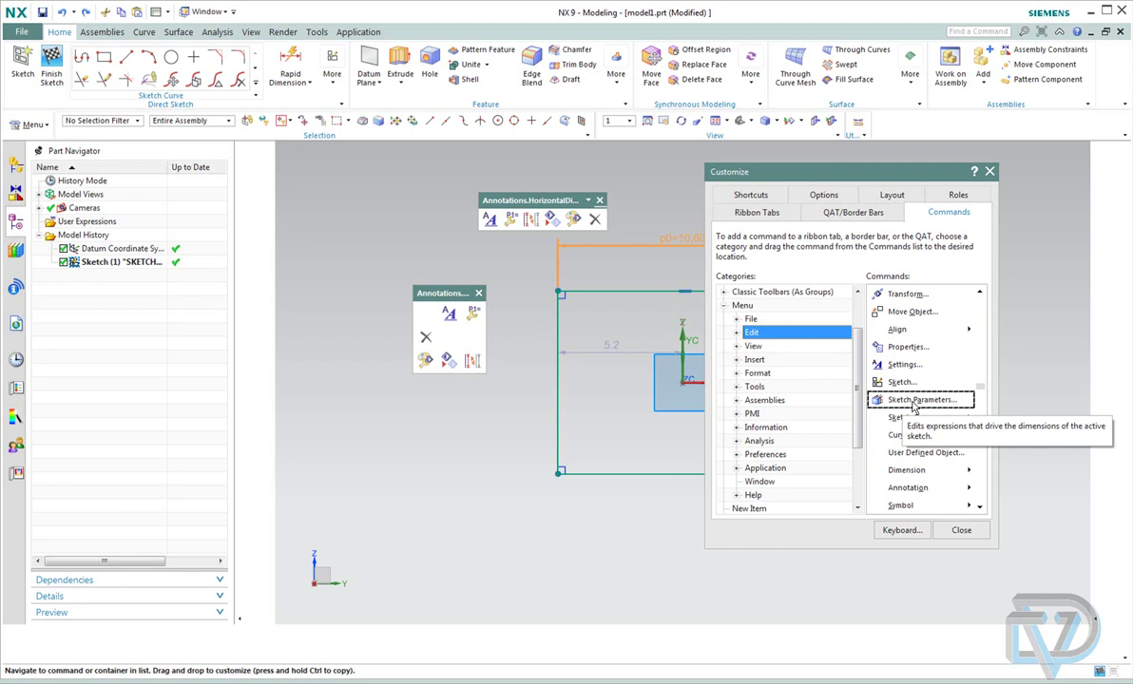
mouse_move(913, 403)
left_mouse_down()
mouse_move(821, 370)
mouse_move(551, 223)
mouse_move(518, 218)
mouse_move(552, 220)
left_mouse_up()
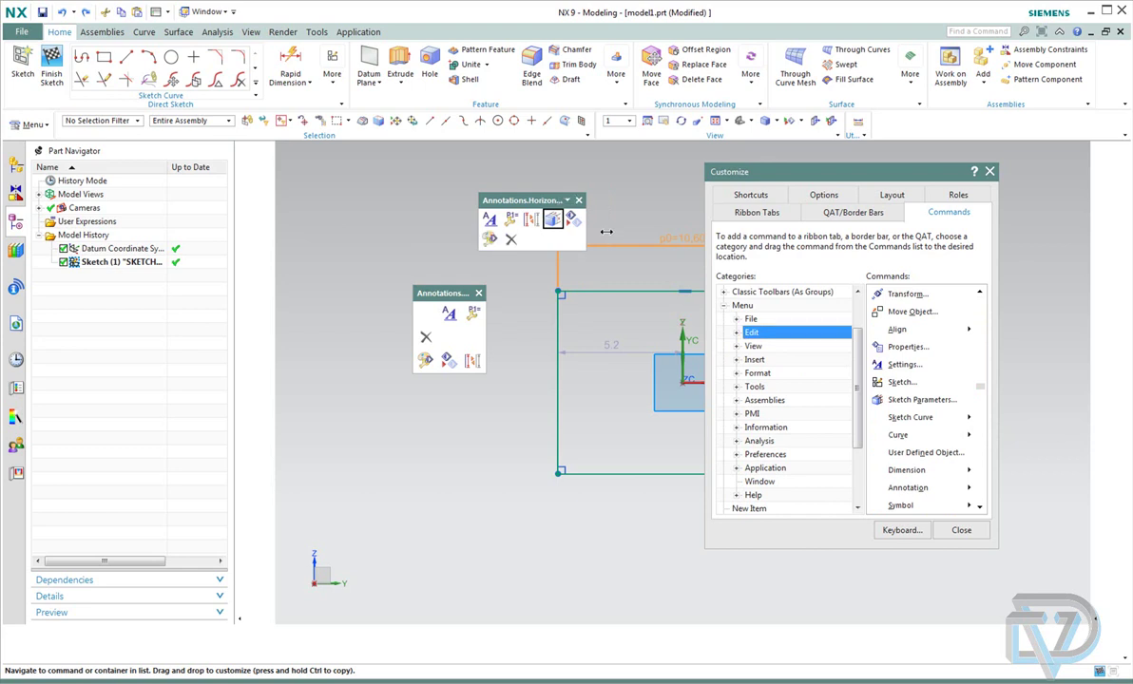
mouse_move(605, 231)
left_mouse_down()
mouse_move(655, 230)
mouse_move(505, 229)
mouse_move(666, 229)
mouse_move(627, 229)
left_mouse_up()
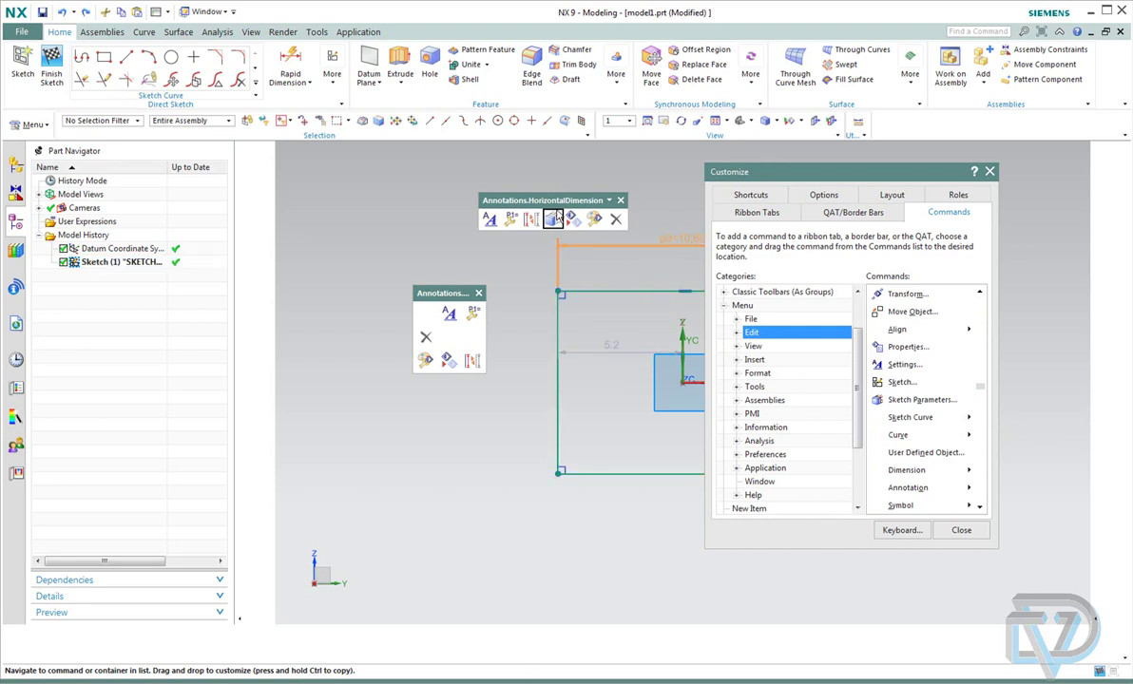
left_click(958, 530)
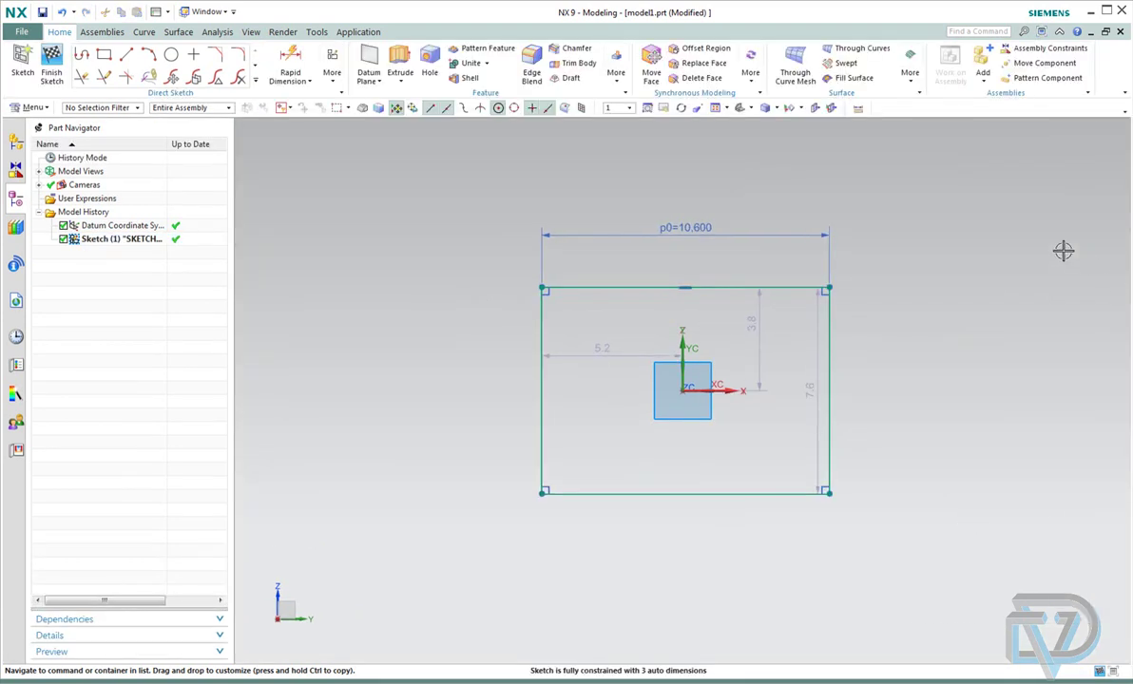
left_click(605, 229)
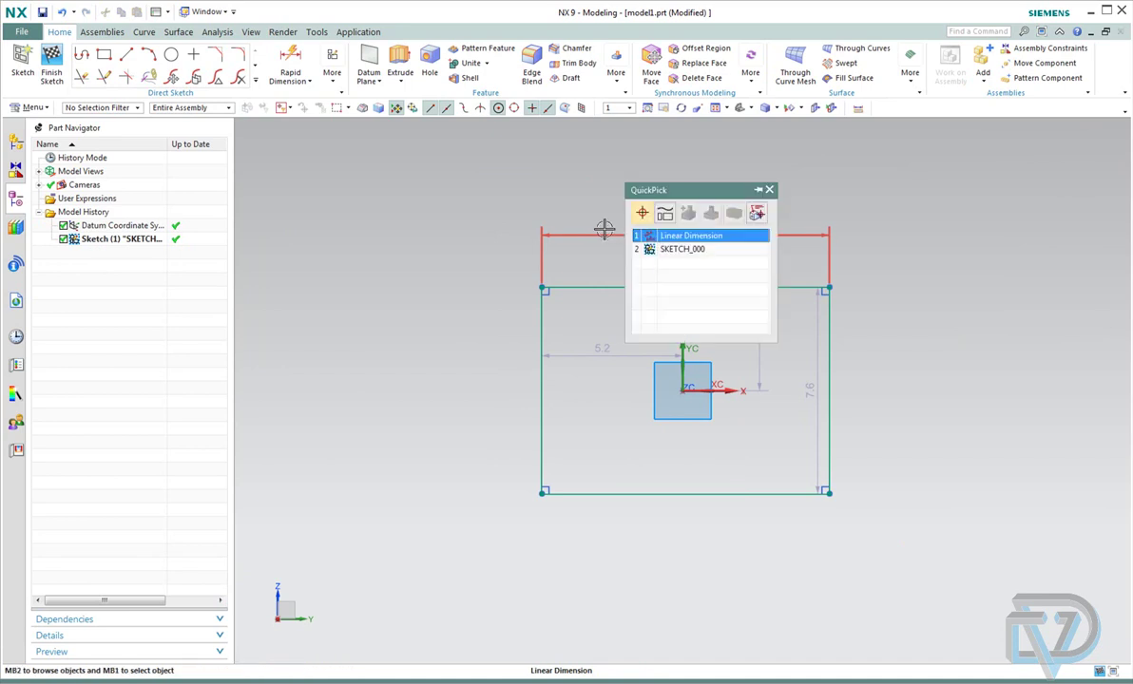
left_click(684, 238)
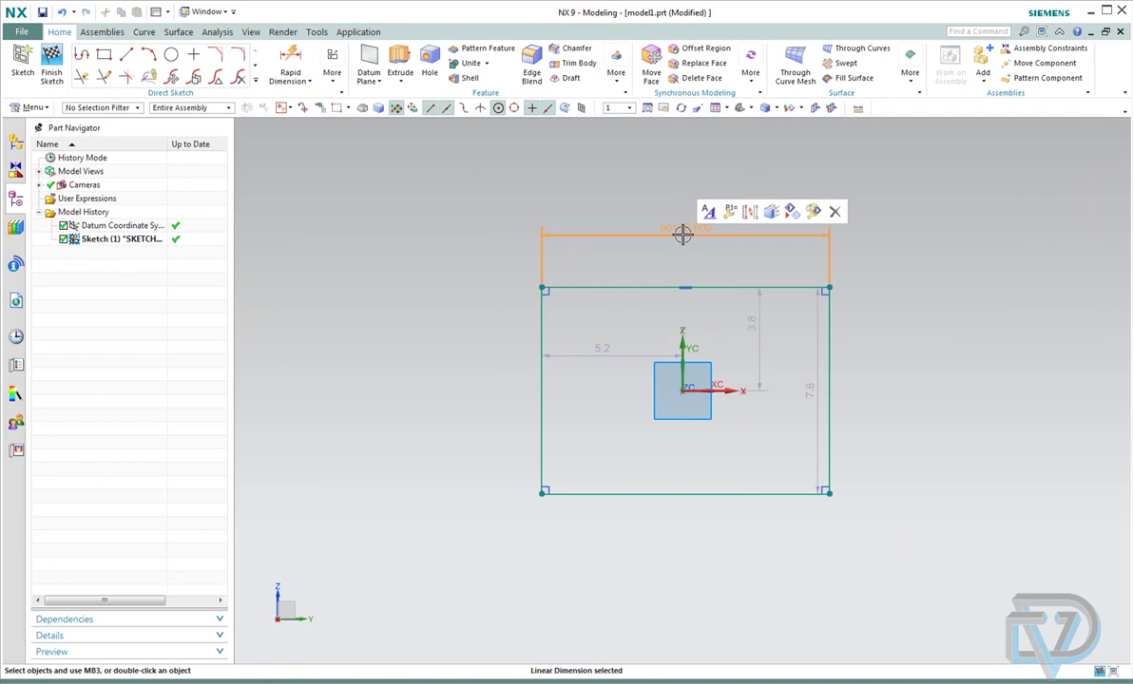
left_click(772, 214)
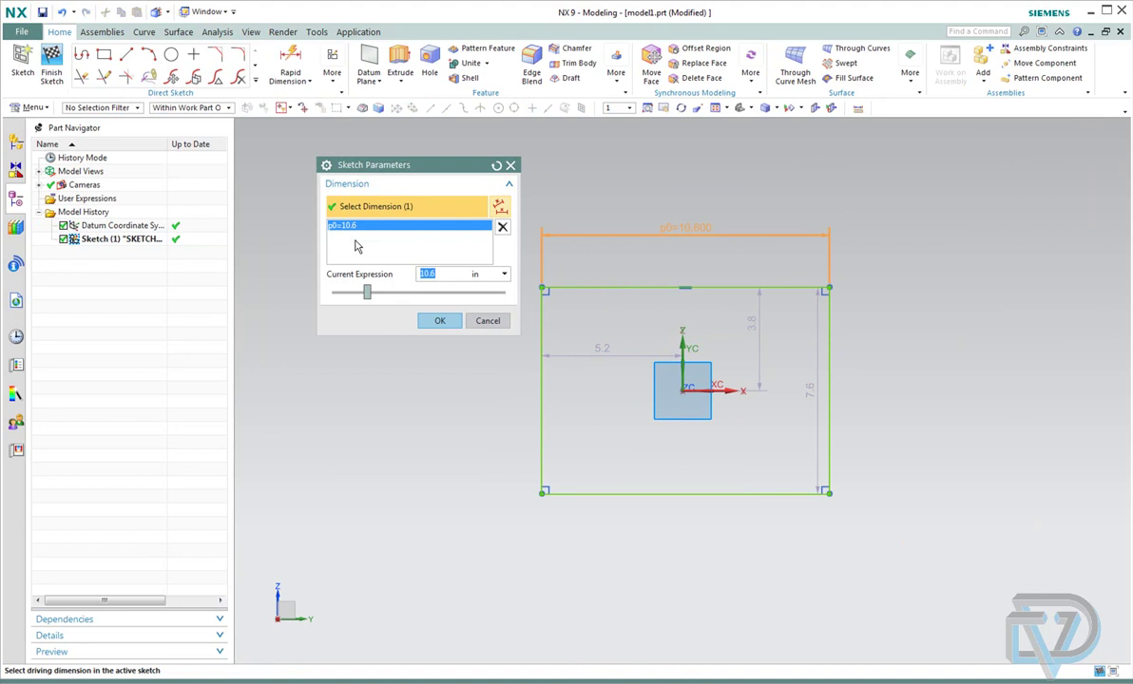
left_click_drag(369, 298, 397, 301)
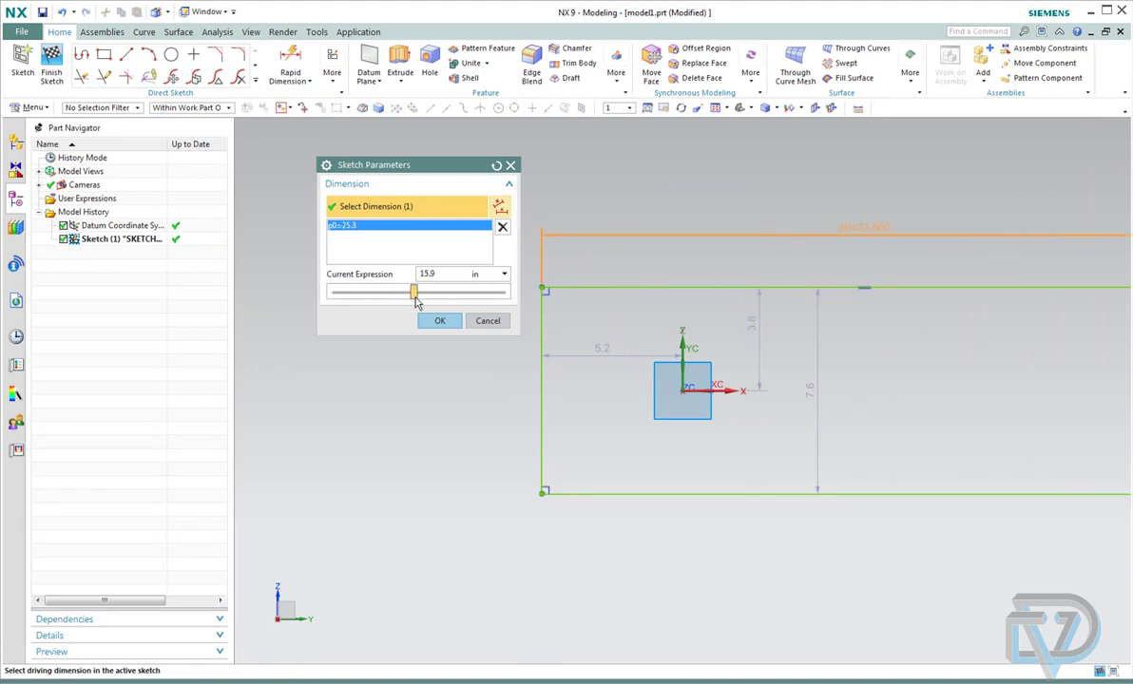
left_click_drag(415, 301, 366, 294)
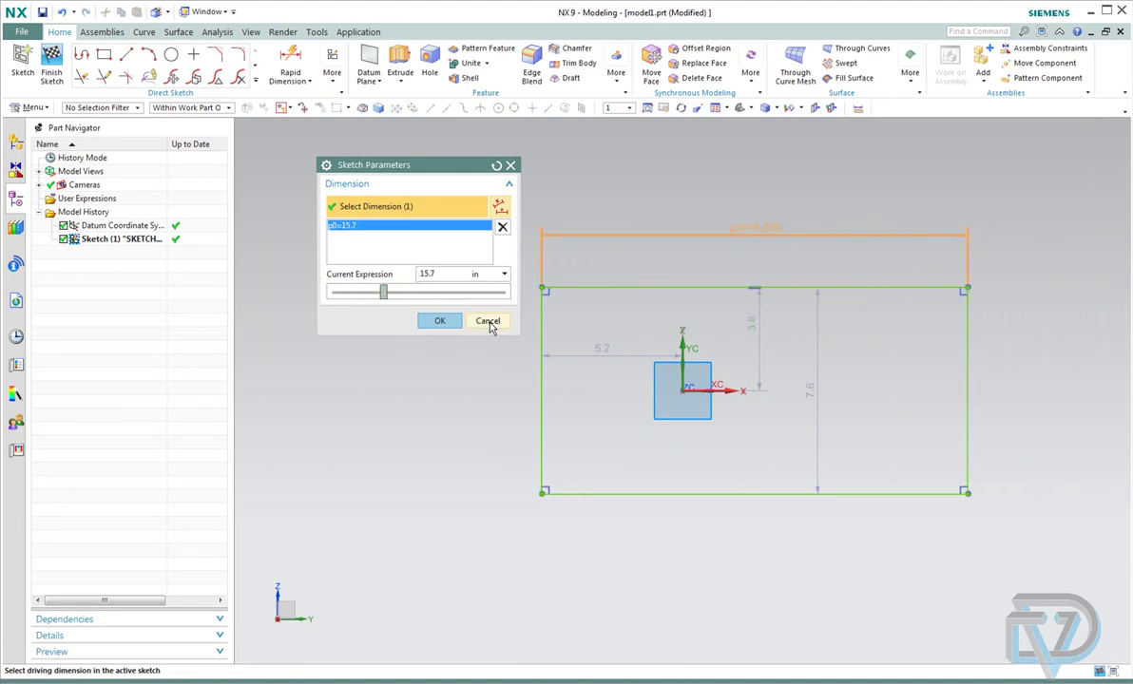
left_click(488, 322)
Step: Finish the sketch, then review p0=10.6 in Edit Parameters and confirm unchanged
left_click(51, 65)
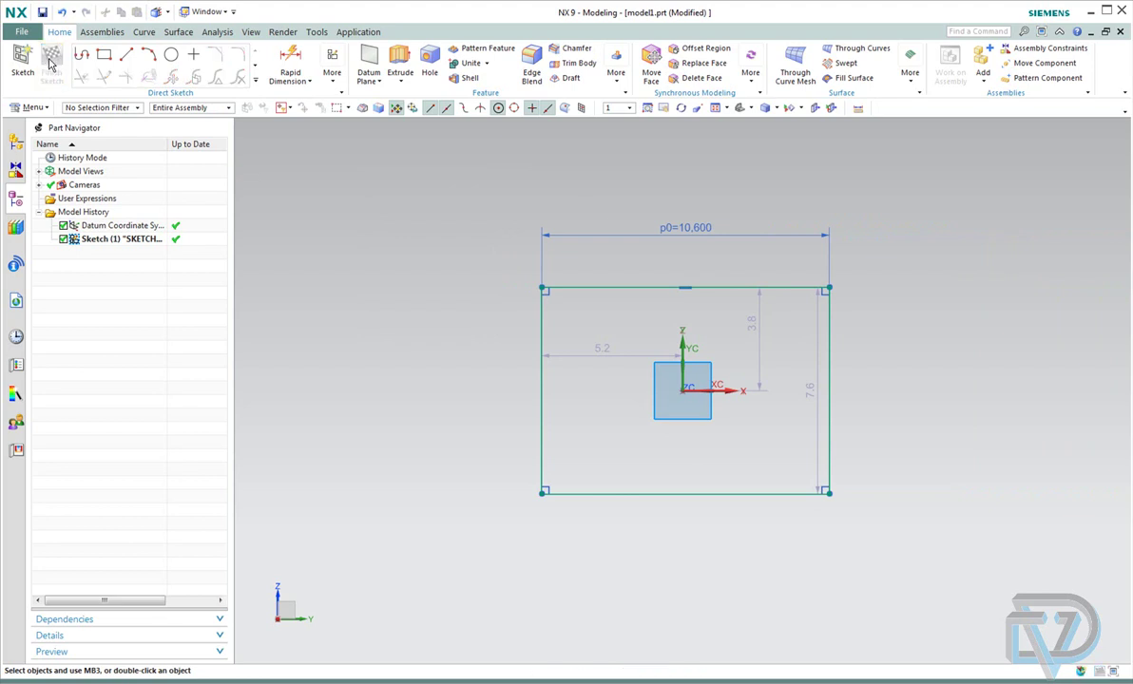
mouse_move(587, 364)
middle_mouse_down()
mouse_move(658, 309)
mouse_move(547, 314)
mouse_move(625, 328)
mouse_move(579, 307)
middle_mouse_up()
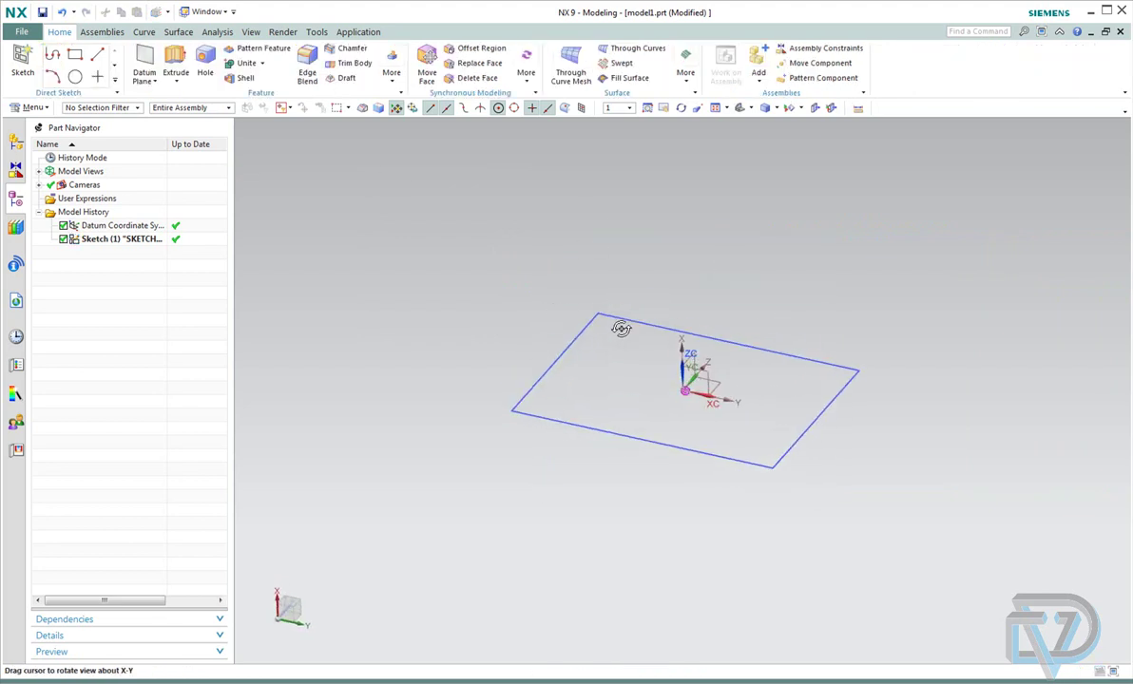
right_click(106, 242)
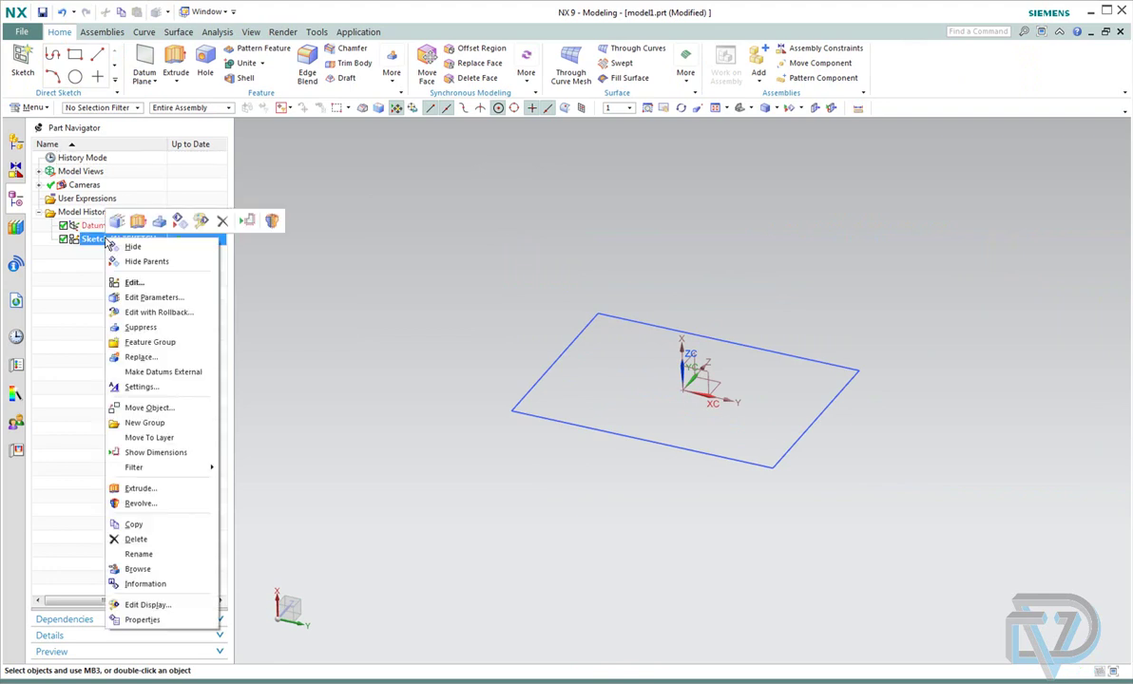
left_click(133, 297)
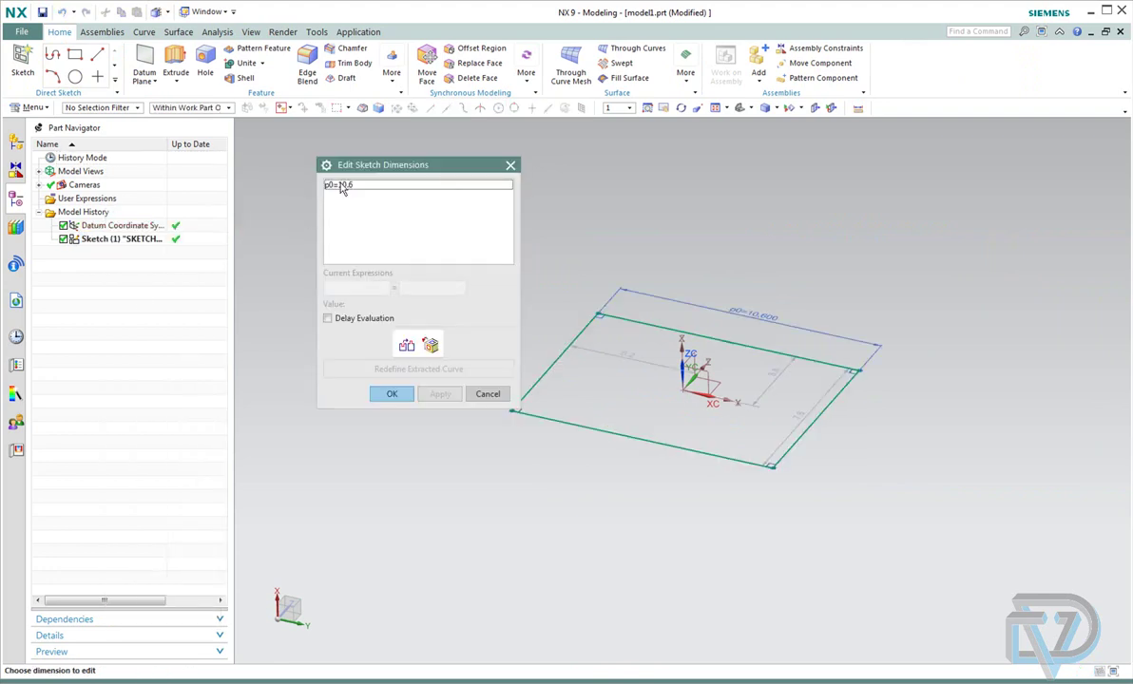
left_click(343, 185)
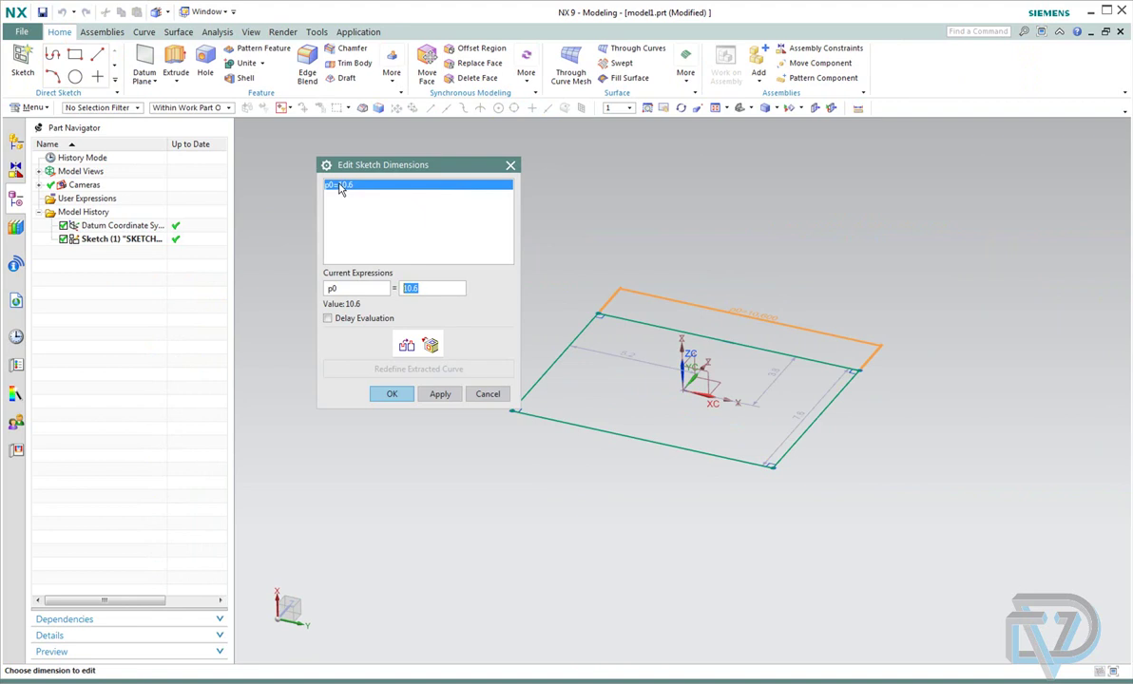
left_click(392, 394)
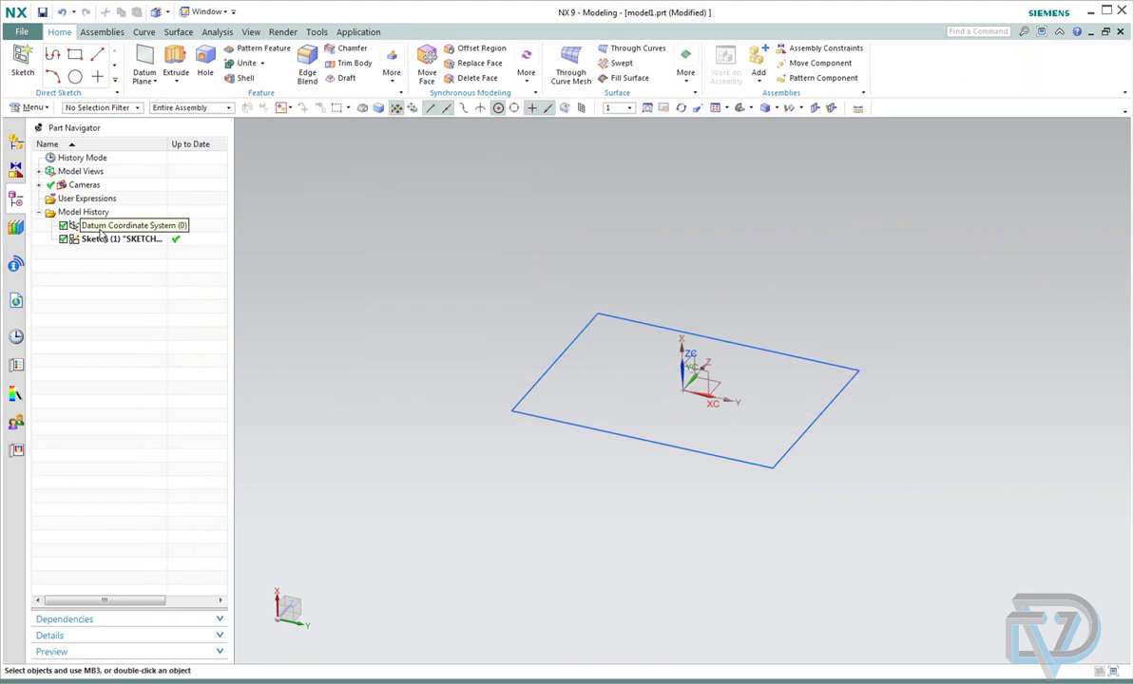
Step: Reopen the sketch and slide p0 down to 8.6 in Sketch Parameters
right_click(95, 243)
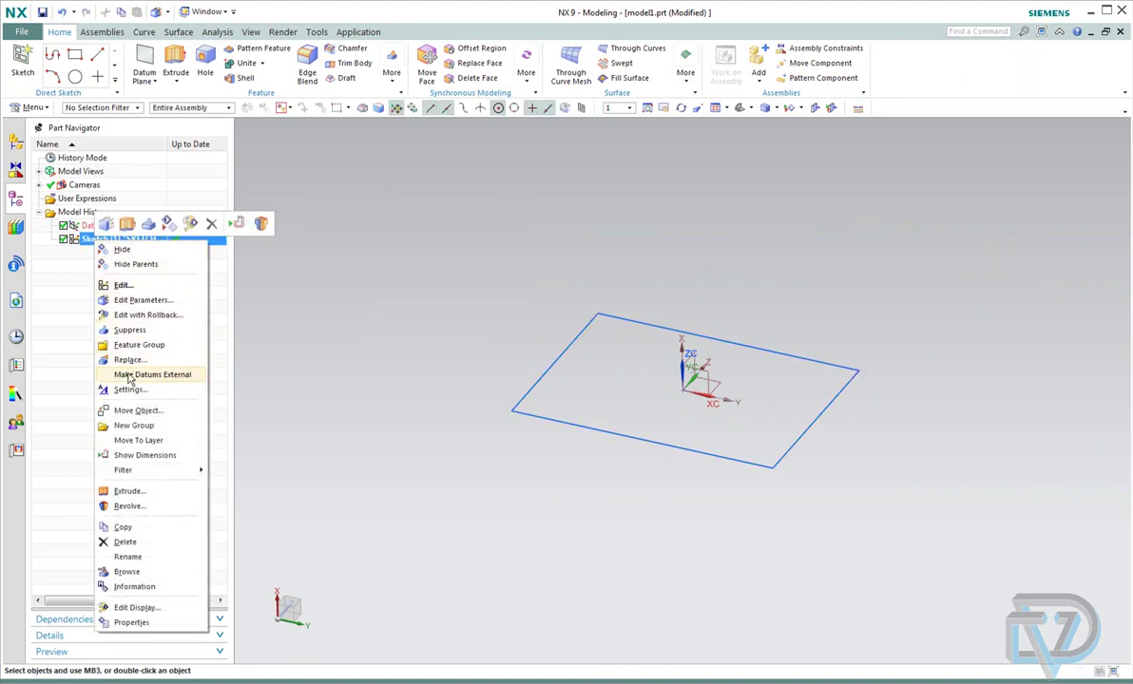
double_click(90, 241)
right_click(85, 239)
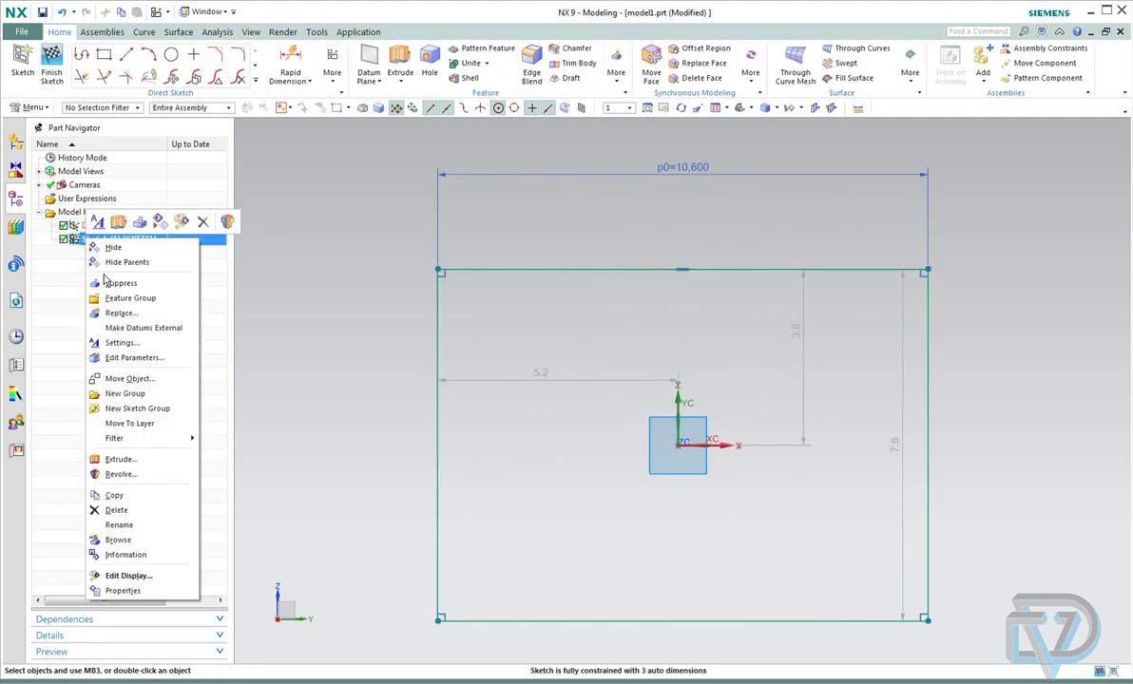
left_click(114, 357)
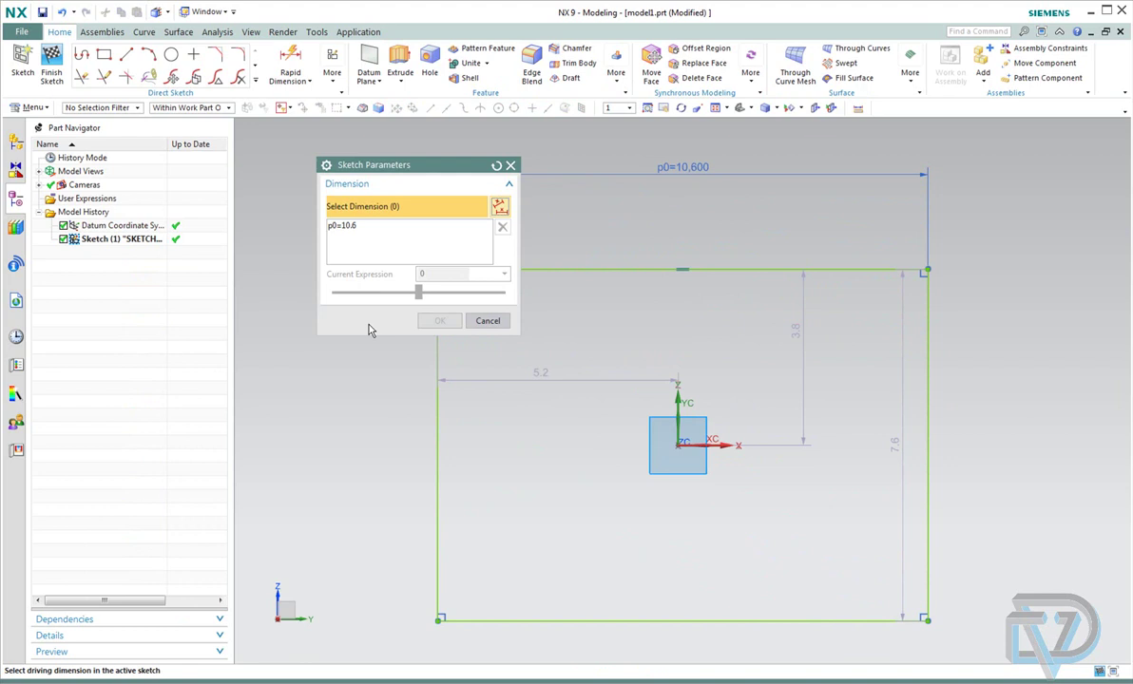
left_click(349, 226)
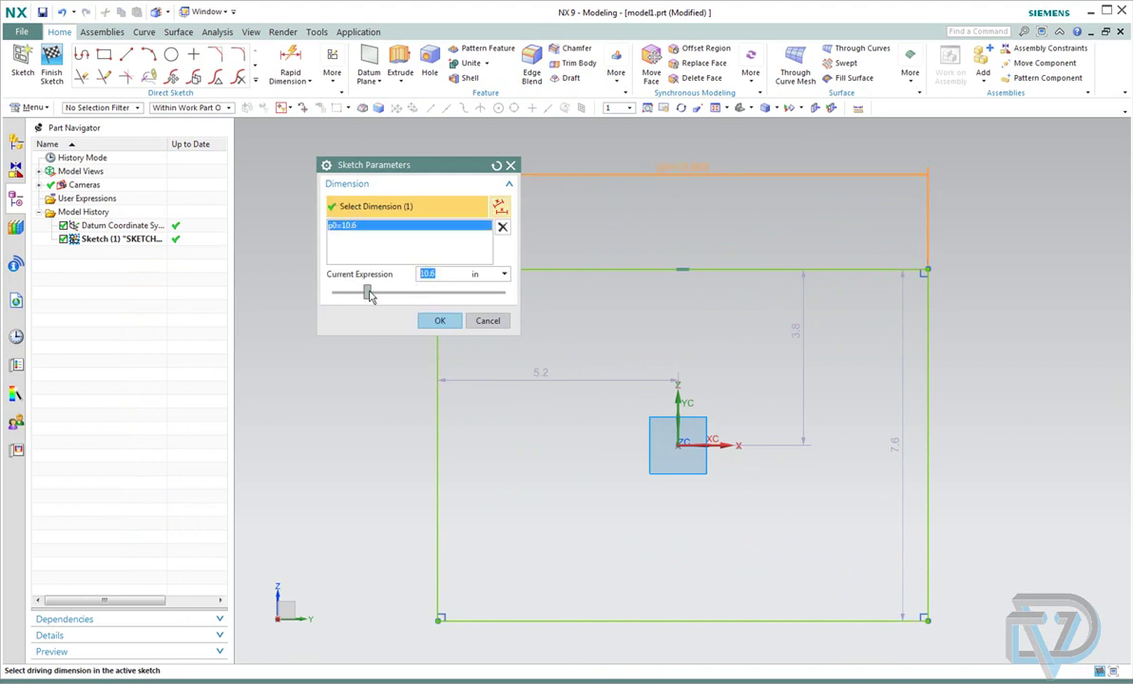
left_click_drag(369, 296, 344, 296)
left_click(440, 321)
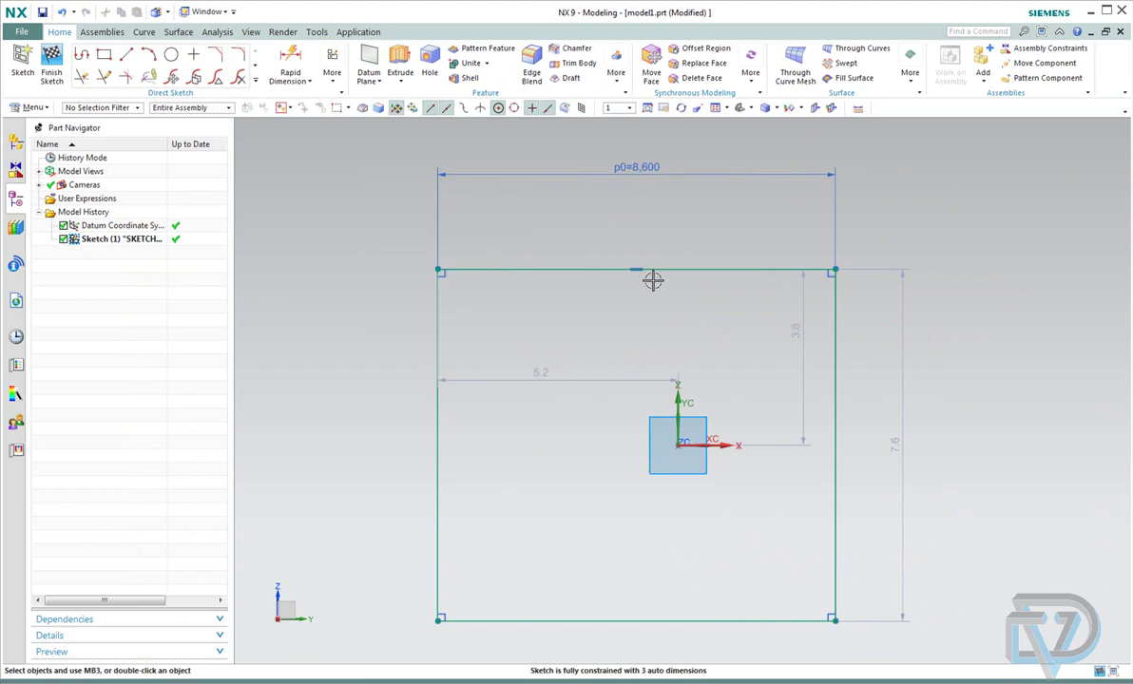
Step: Tilt and zoom the view, then select p0 to show its Sketch Parameters shortcut
mouse_move(652, 283)
middle_mouse_down()
mouse_move(668, 207)
mouse_move(597, 223)
mouse_move(624, 265)
mouse_move(671, 263)
mouse_move(662, 280)
mouse_move(652, 256)
mouse_move(609, 258)
middle_mouse_up()
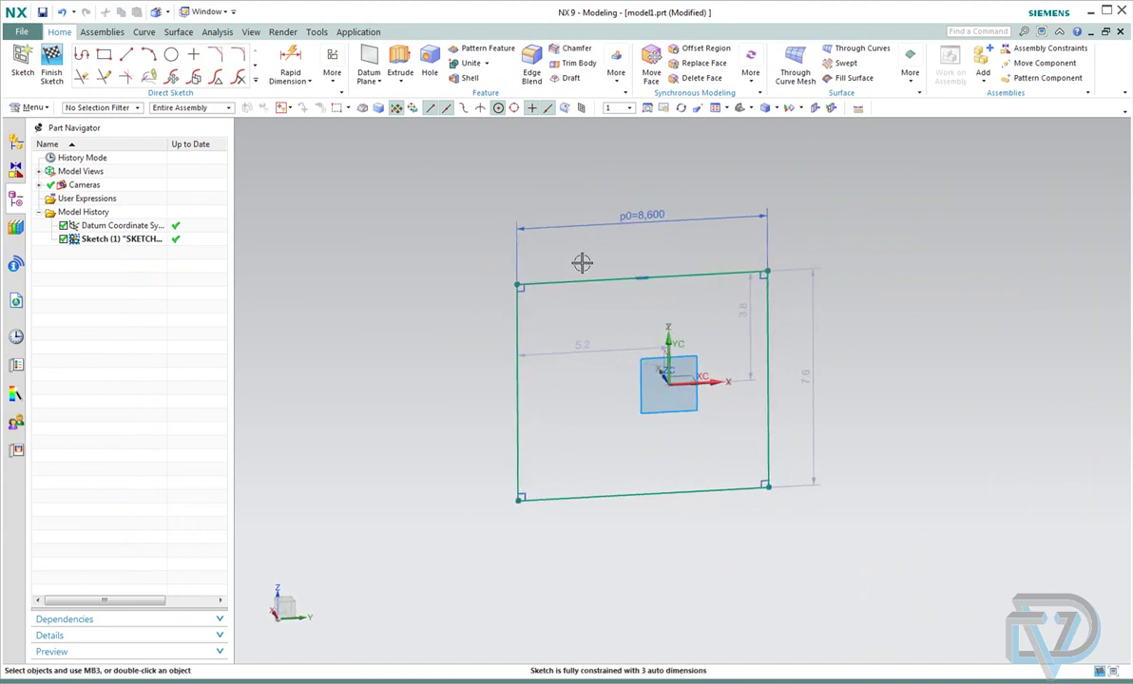
scroll(581, 263, "up", 2)
left_click(639, 210)
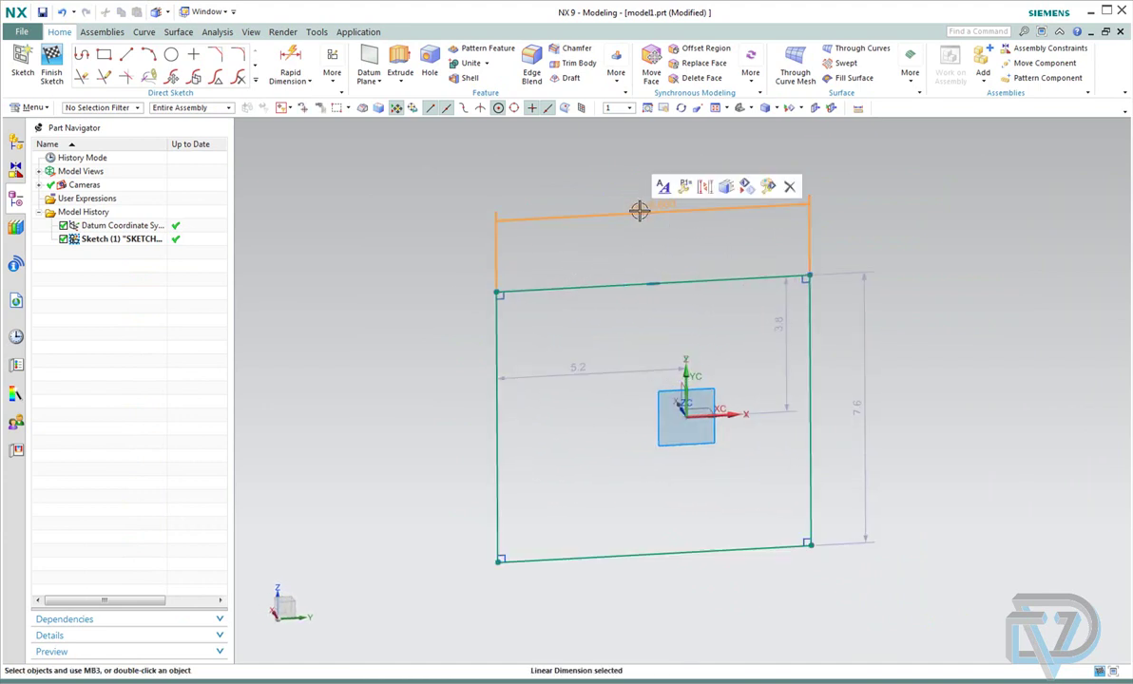